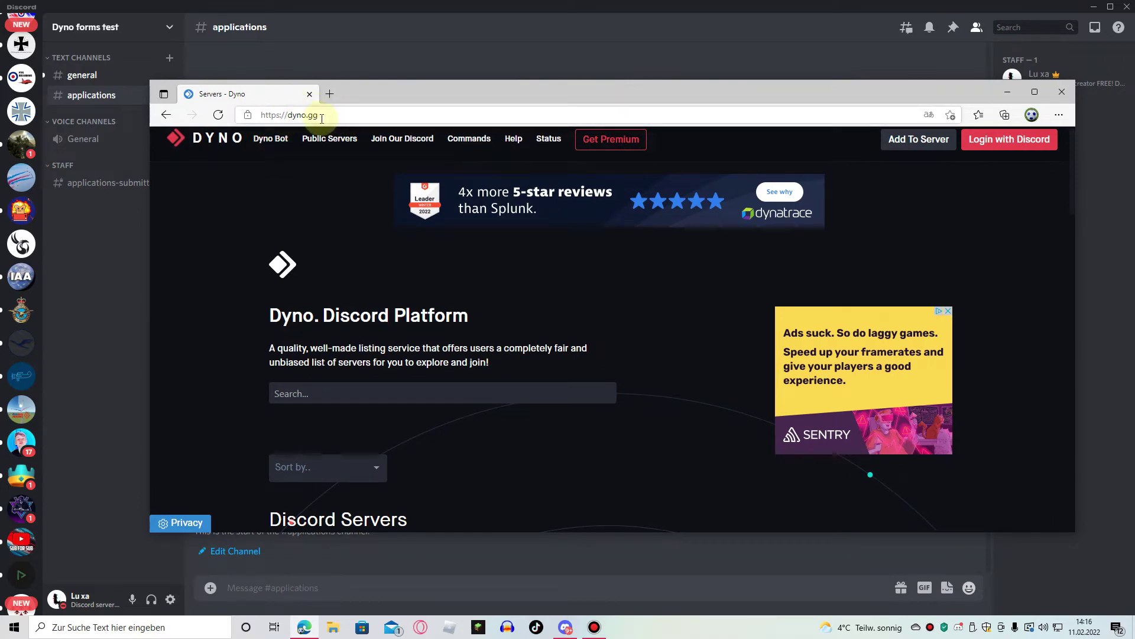
scroll(682, 439, "down", 4)
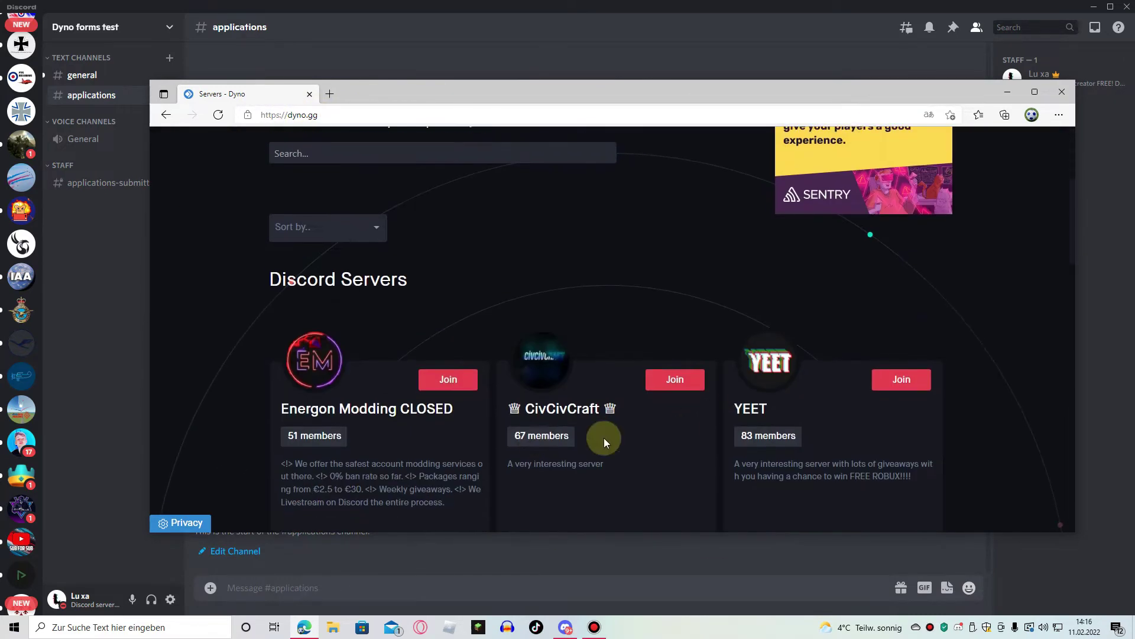
scroll(538, 436, "down", 4)
scroll(547, 457, "up", 9)
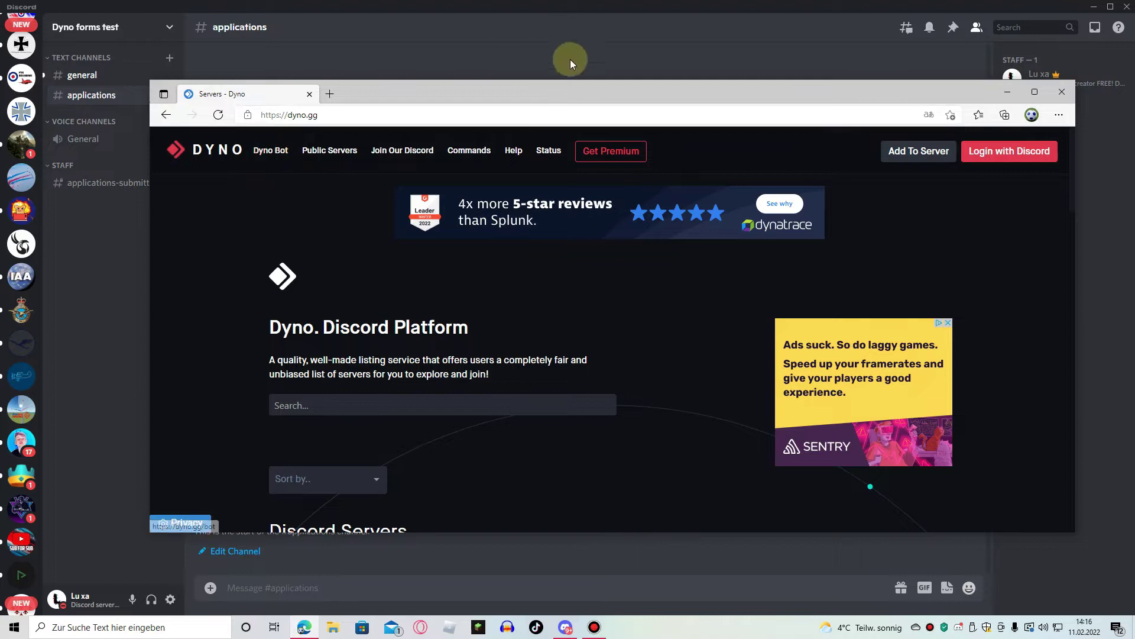
left_click_drag(568, 93, 533, 124)
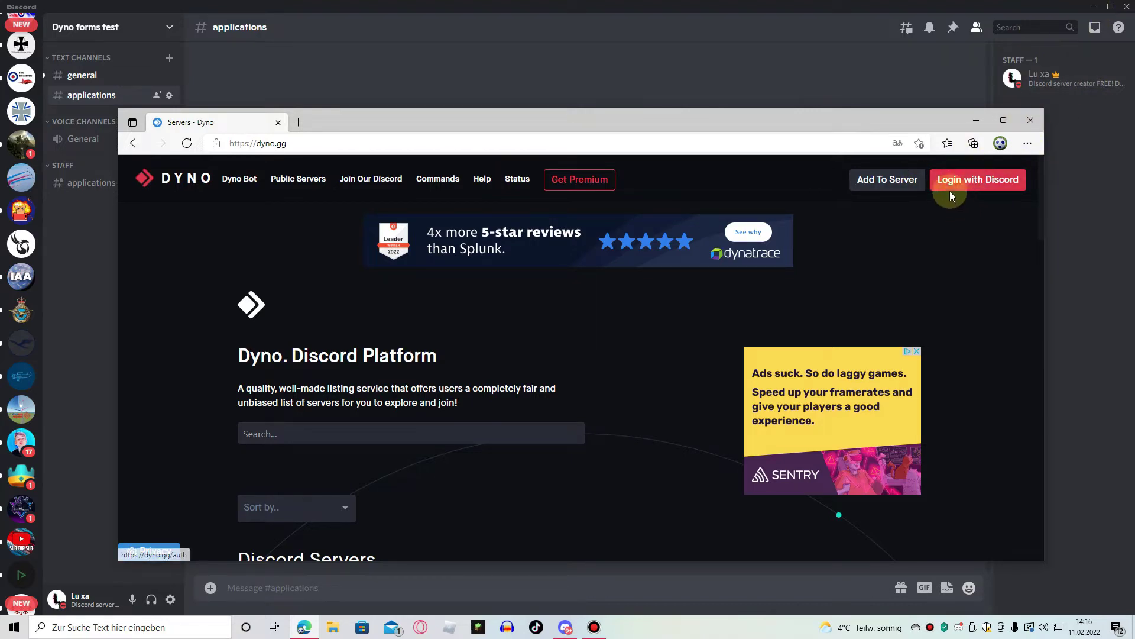
left_click_drag(947, 123, 780, 115)
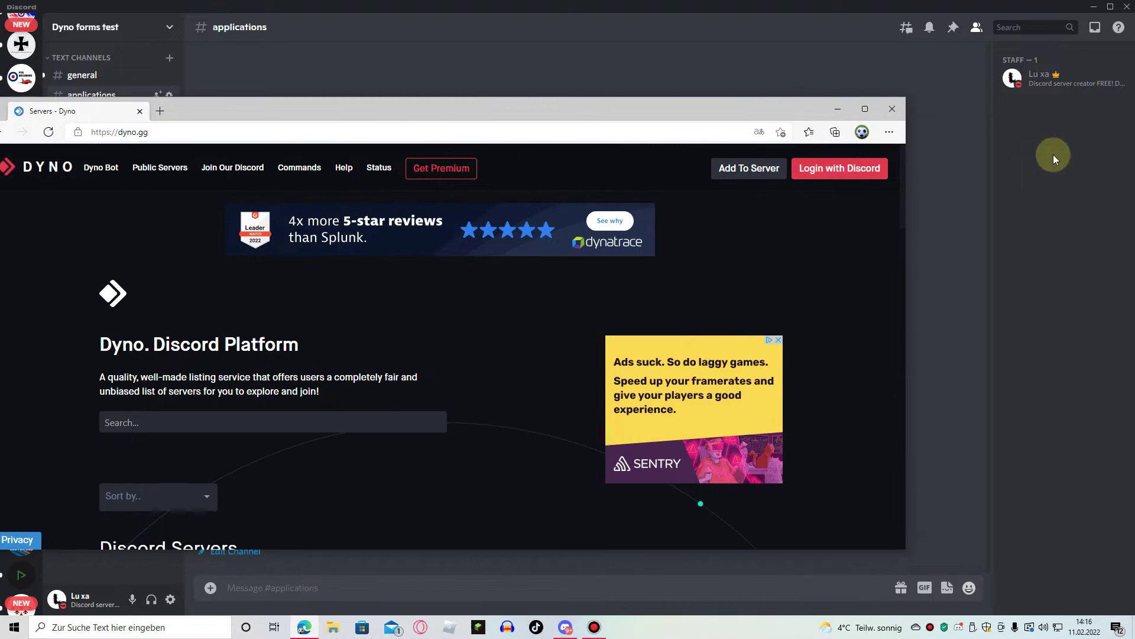
left_click_drag(697, 109, 824, 119)
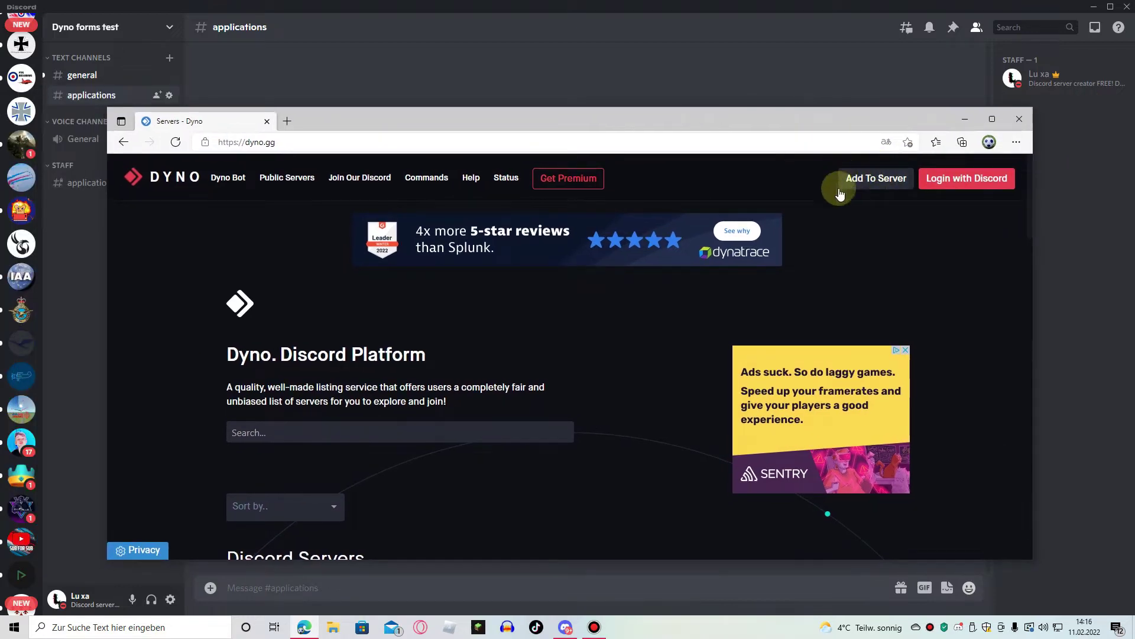
Add the Dyno bot to the Dyno forms test server and authorize its listed permissions.
left_click(881, 179)
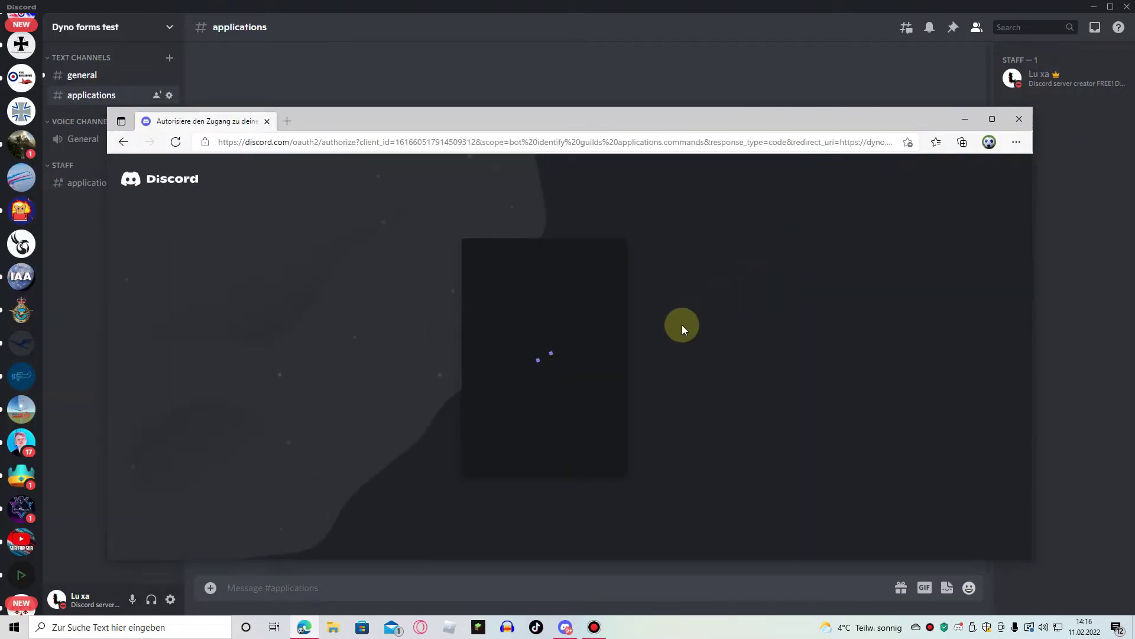
left_click(505, 471)
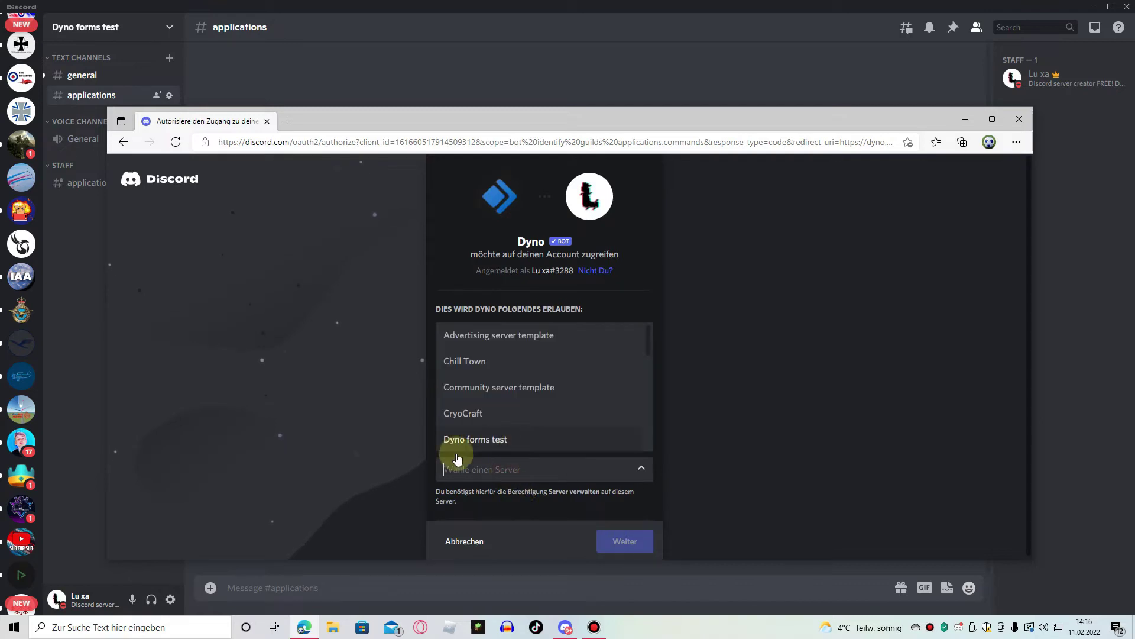
scroll(495, 415, "down", 1)
left_click(479, 420)
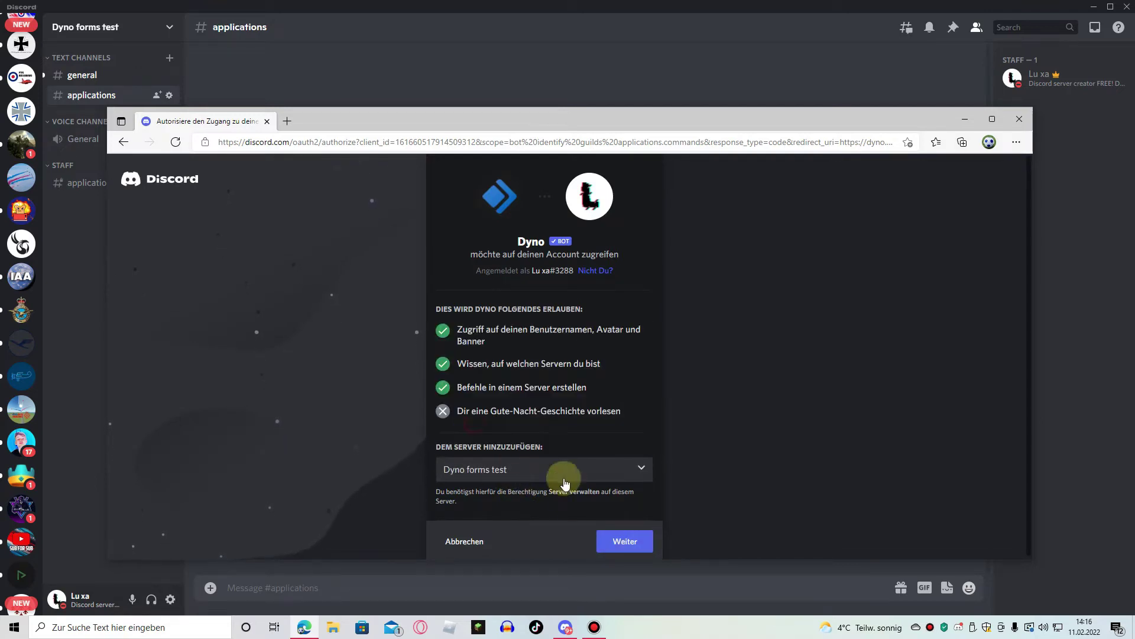
left_click(621, 540)
scroll(526, 476, "down", 3)
scroll(514, 359, "up", 2)
scroll(514, 359, "up", 1)
scroll(507, 380, "down", 6)
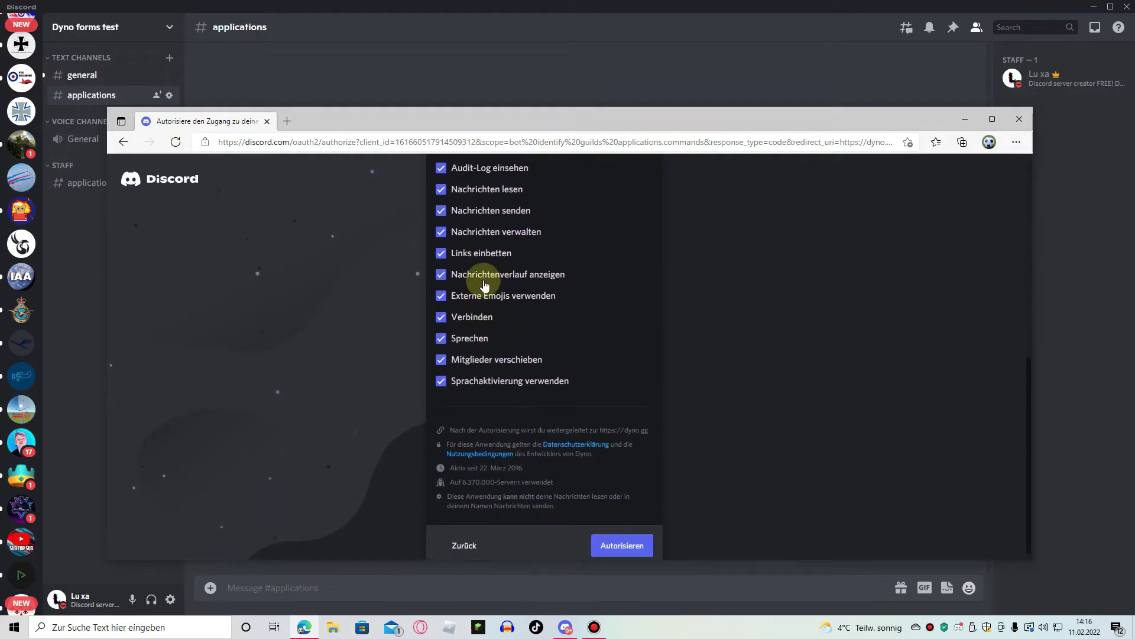
scroll(507, 390, "up", 3)
scroll(506, 373, "down", 4)
left_click(634, 546)
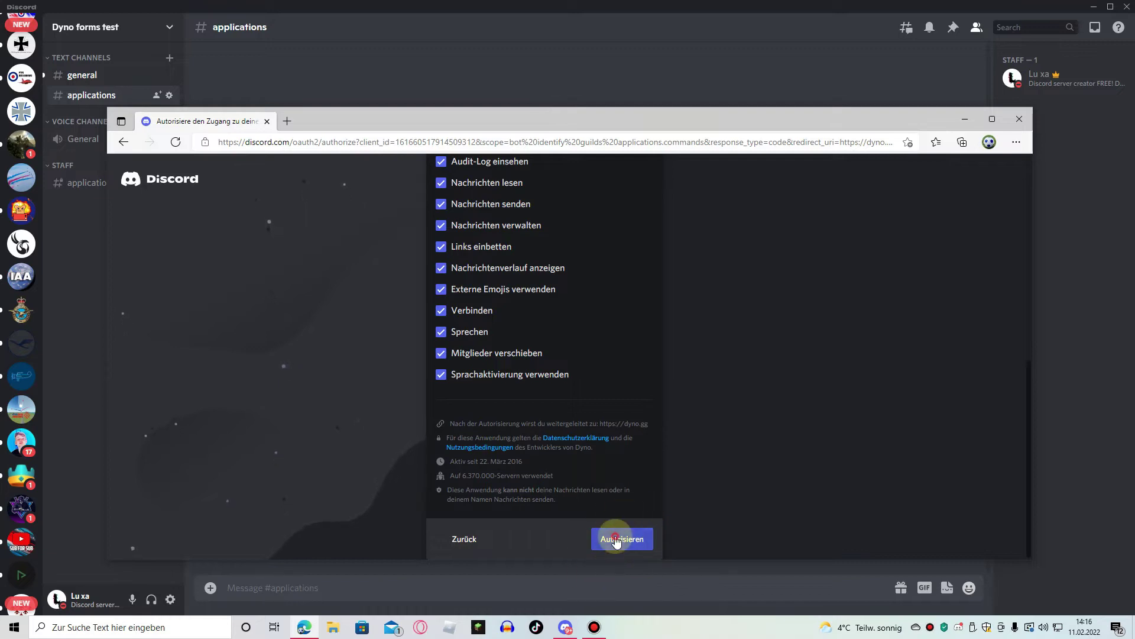
left_click(615, 539)
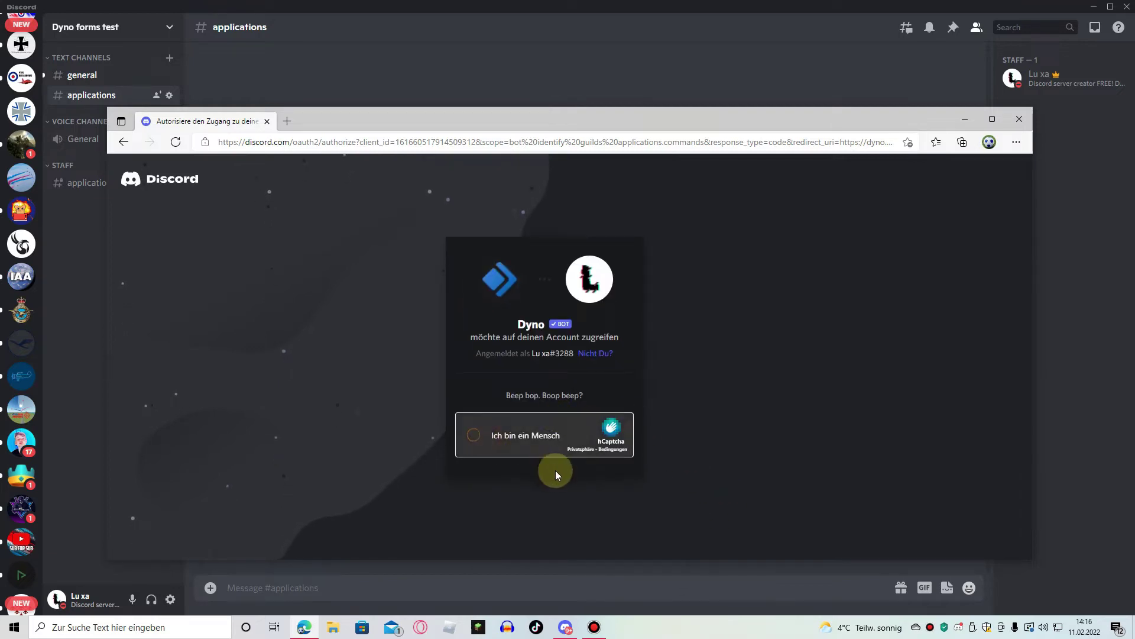
Pass the hCaptcha check by selecting the bicycle pictures across two rounds.
left_click(555, 470)
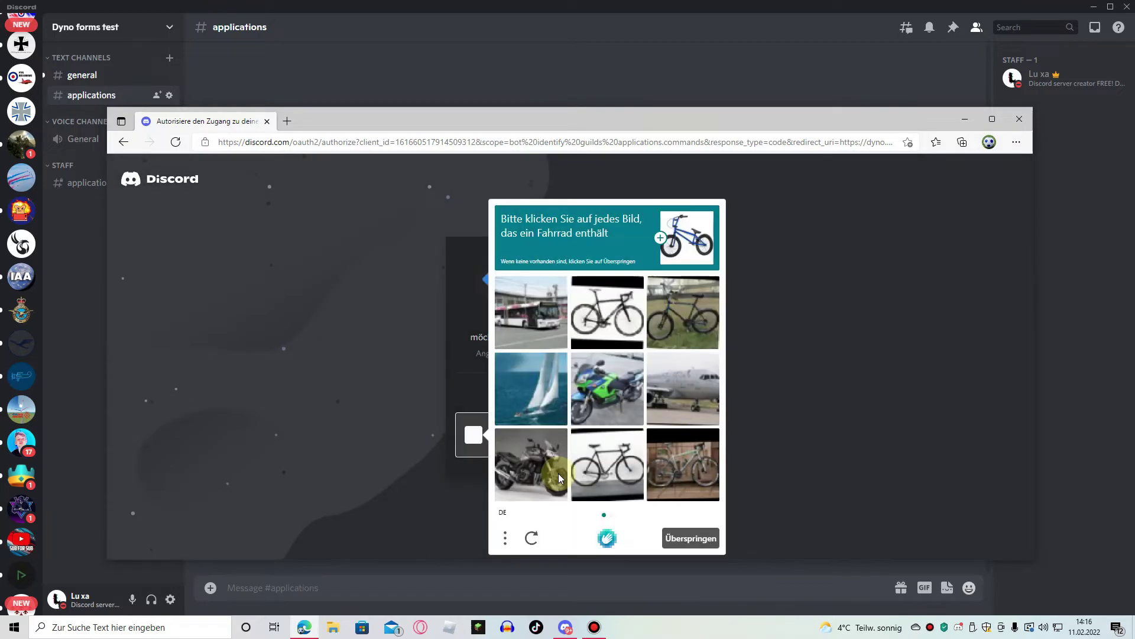
left_click(680, 320)
left_click(604, 313)
left_click(686, 464)
left_click(613, 481)
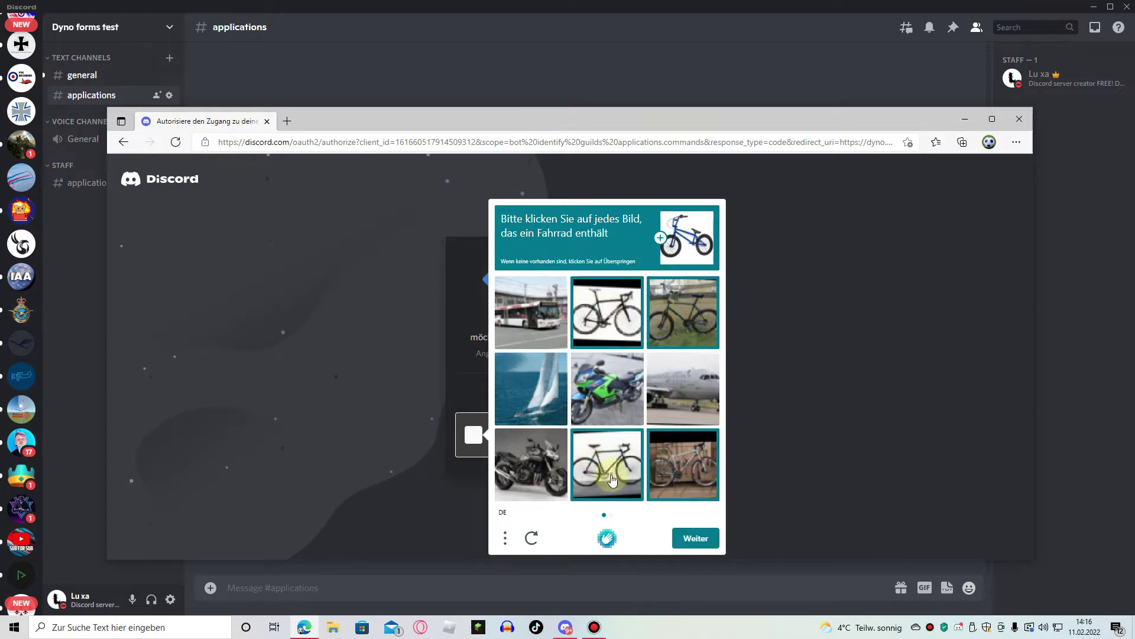
left_click(688, 539)
left_click(618, 464)
left_click(682, 446)
left_click(684, 320)
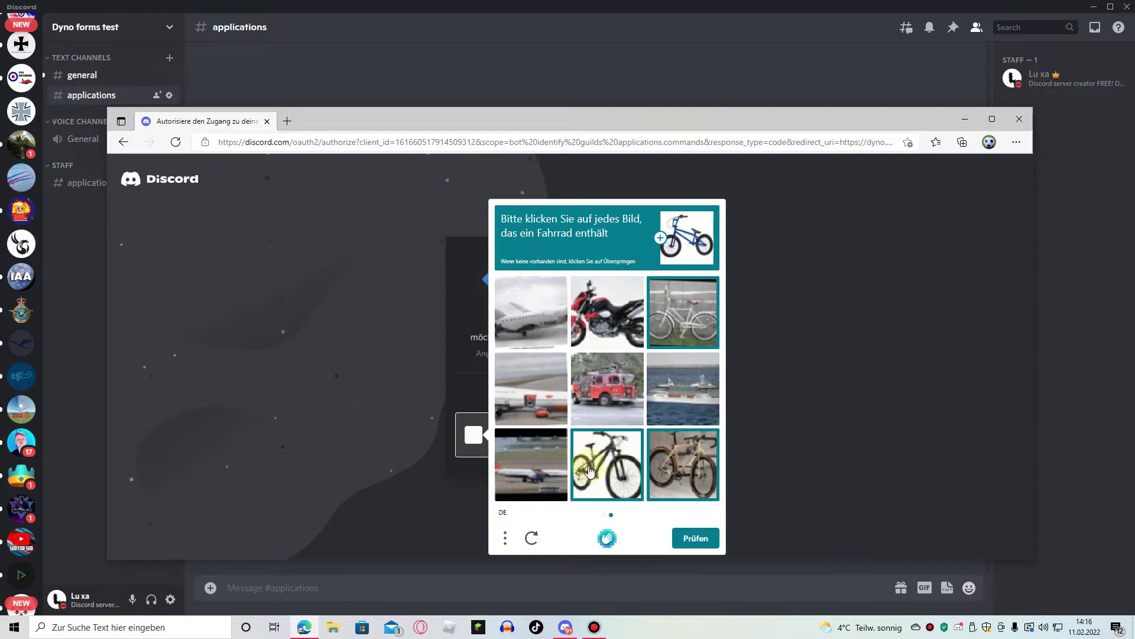
left_click(695, 539)
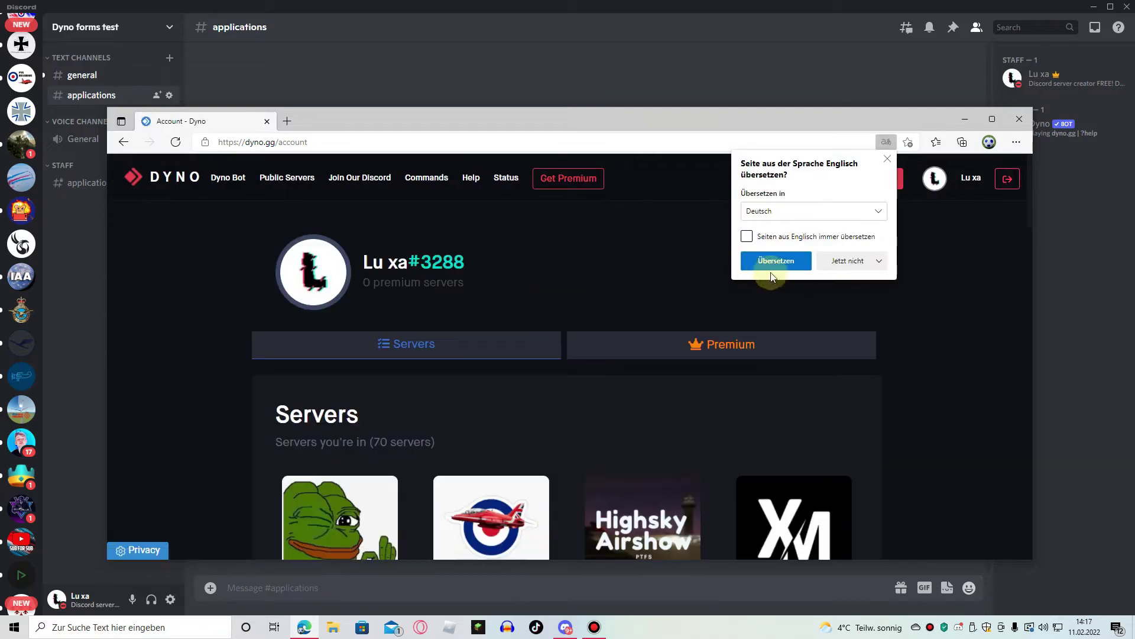
Decline translating the page and open the Dyno forms test server's dashboard.
left_click(855, 261)
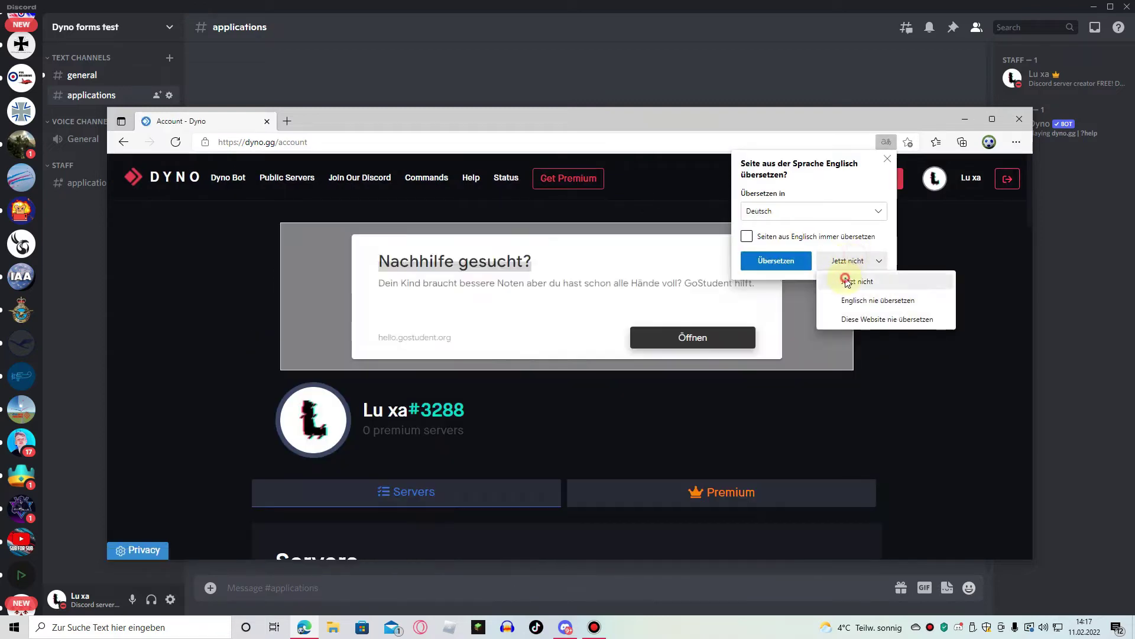
left_click(709, 300)
scroll(721, 299, "down", 5)
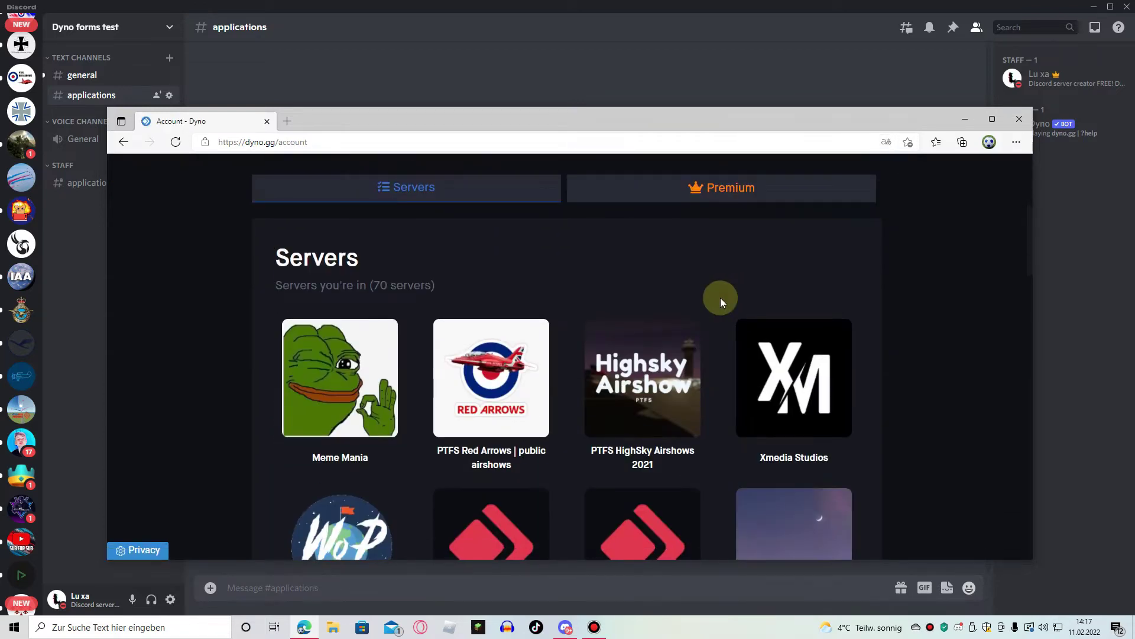
scroll(721, 300, "down", 2)
scroll(721, 300, "up", 2)
scroll(721, 302, "down", 7)
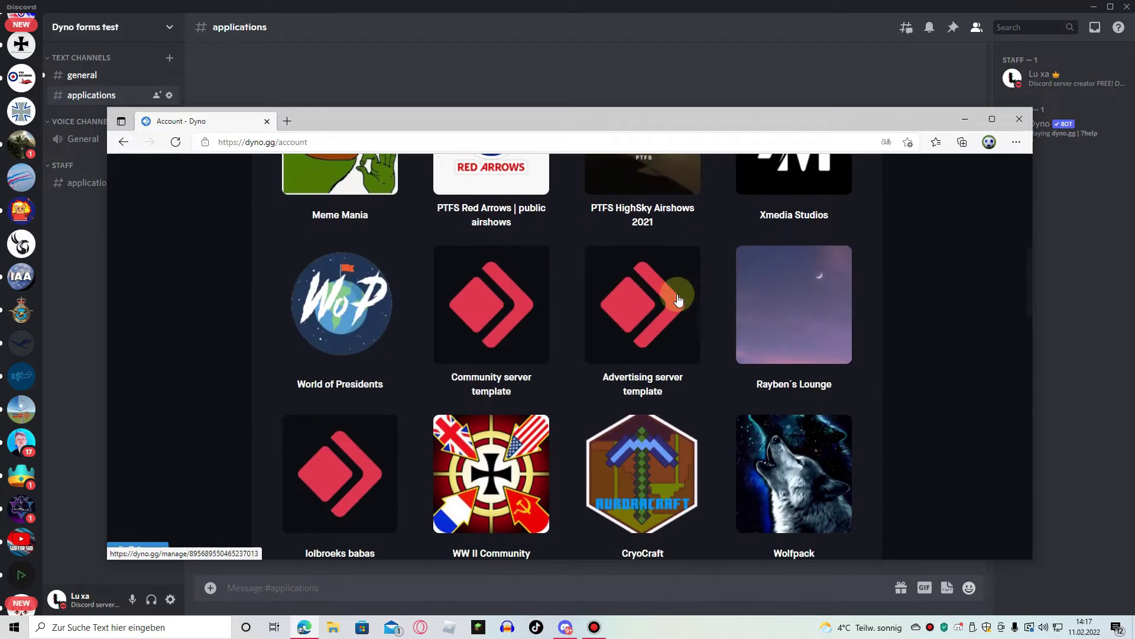
scroll(630, 299, "up", 2)
scroll(426, 402, "down", 1)
scroll(426, 402, "down", 6)
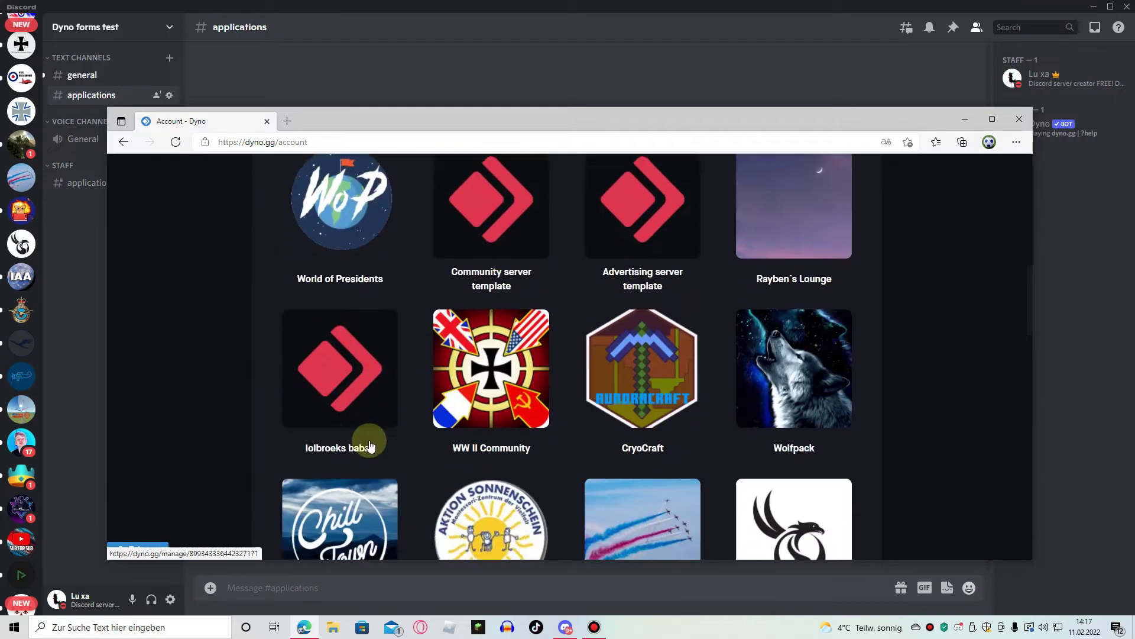
left_click(494, 346)
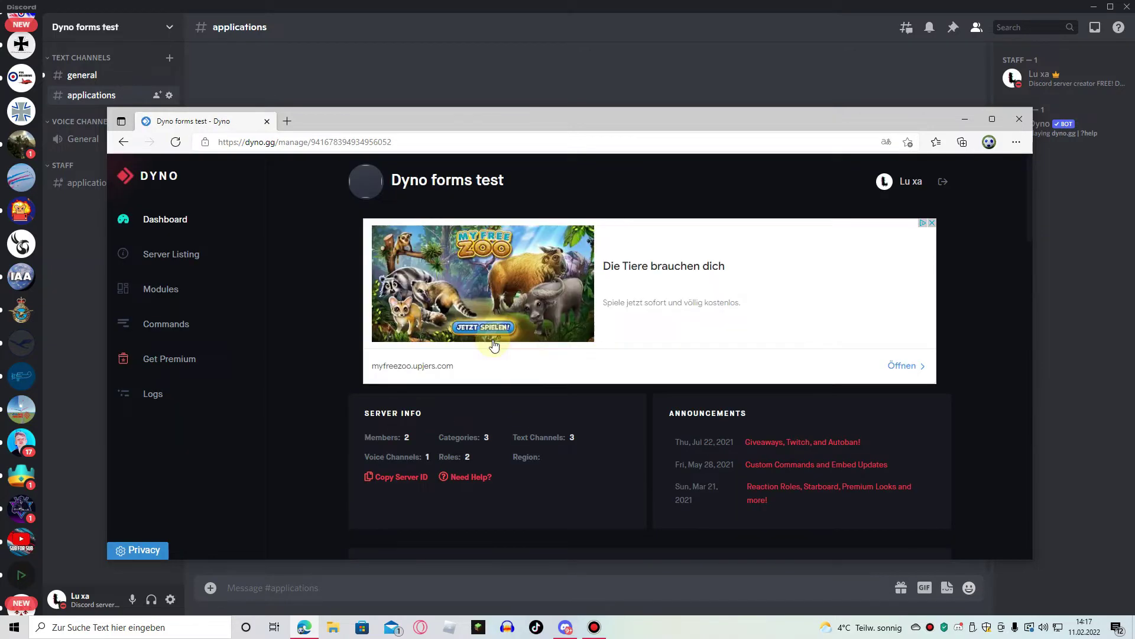
Maximize the browser window to view the server dashboard's modules full screen.
scroll(732, 349, "down", 6)
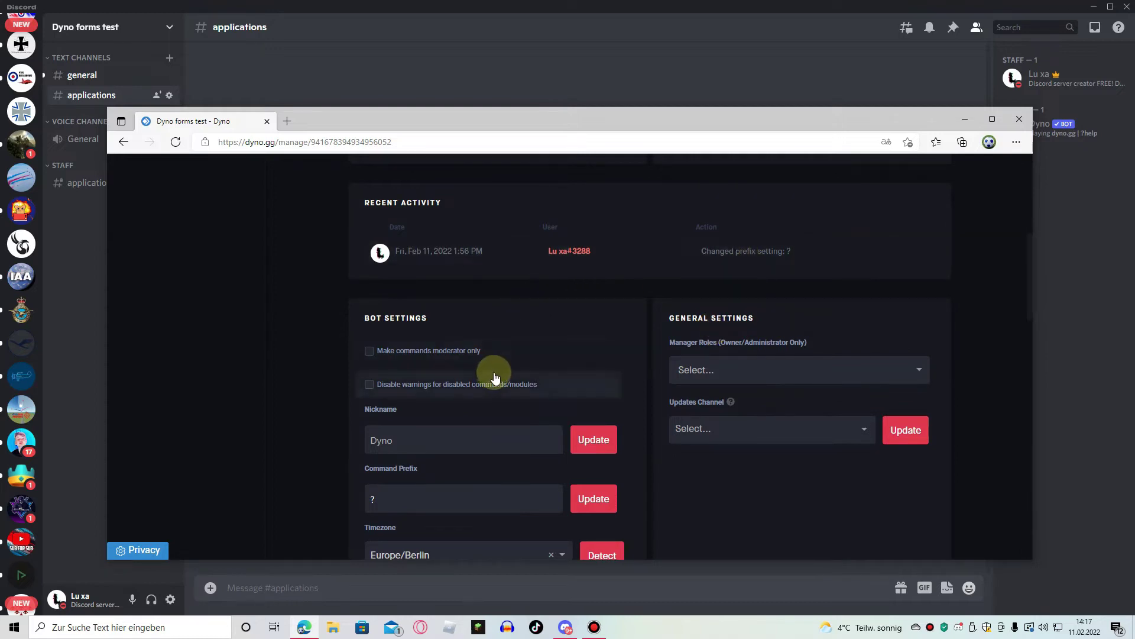
scroll(594, 420, "down", 3)
scroll(666, 509, "up", 6)
scroll(666, 504, "up", 3)
scroll(666, 504, "down", 15)
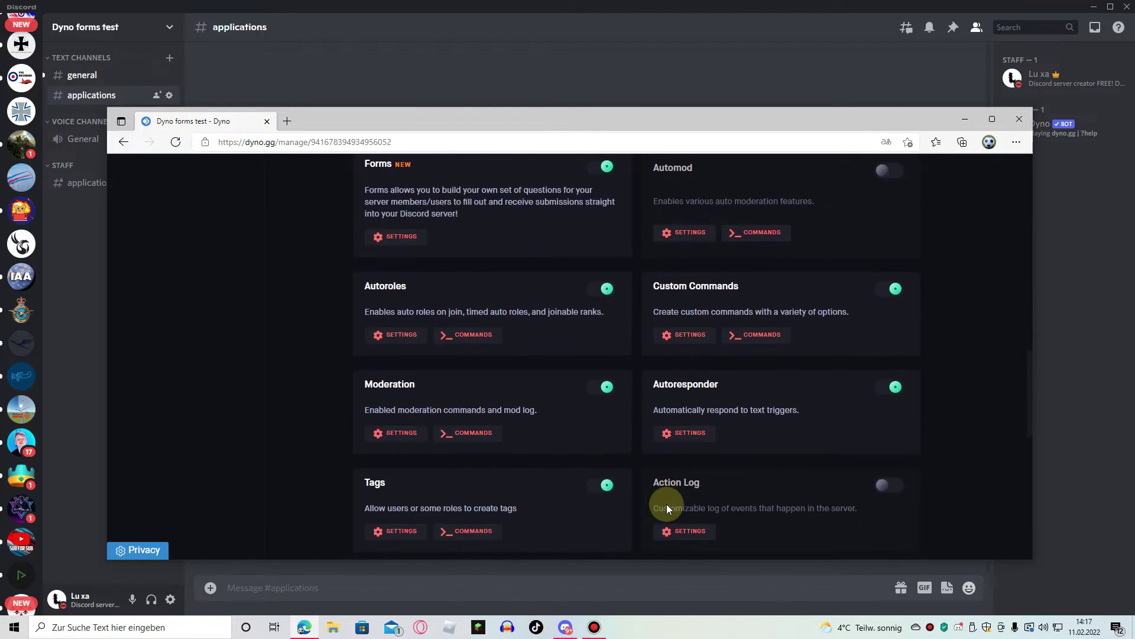
scroll(666, 504, "up", 2)
scroll(666, 504, "down", 3)
left_click(998, 120)
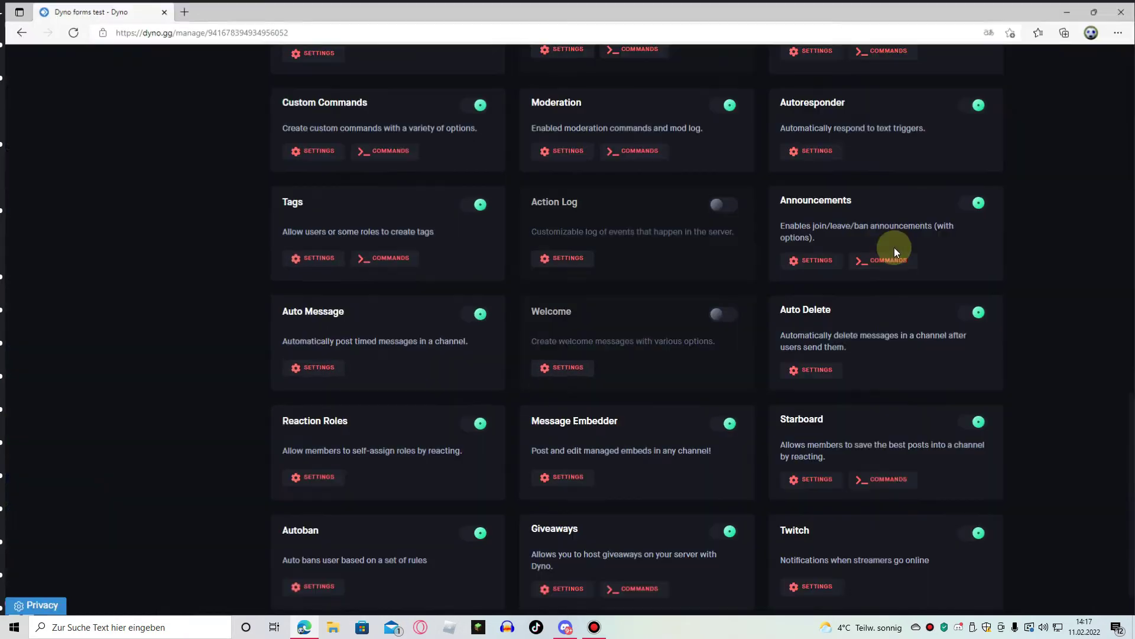
scroll(578, 373, "up", 9)
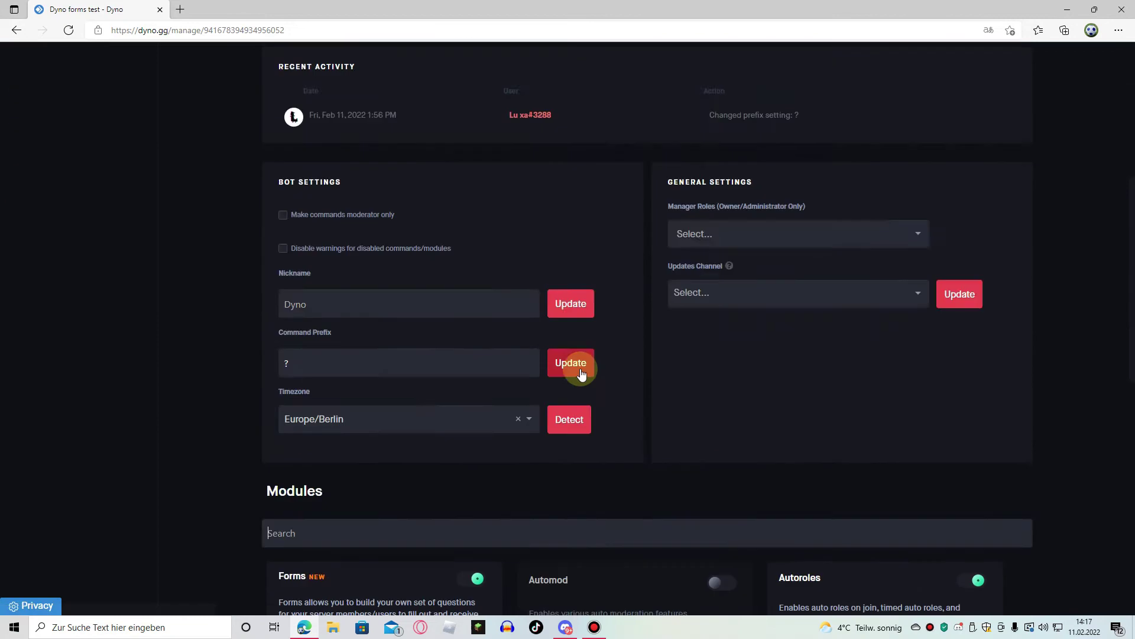
scroll(574, 361, "down", 9)
scroll(390, 245, "up", 4)
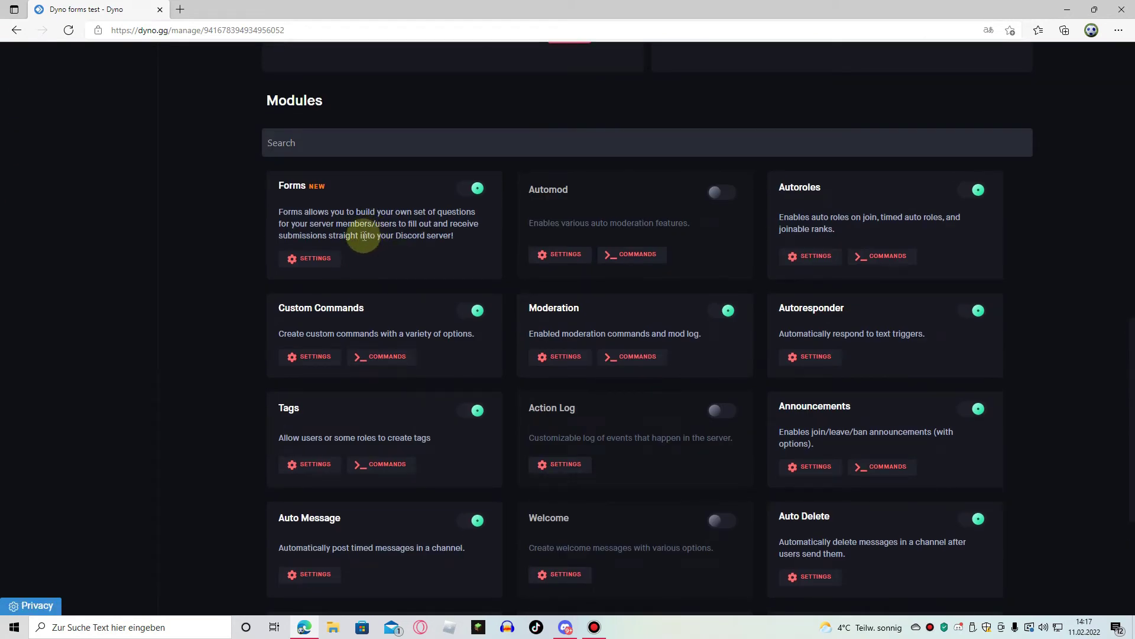
scroll(577, 229, "down", 2)
scroll(564, 227, "up", 3)
Open the Forms module's settings page, which reports there are no forms yet.
left_click(564, 227)
left_click(796, 273)
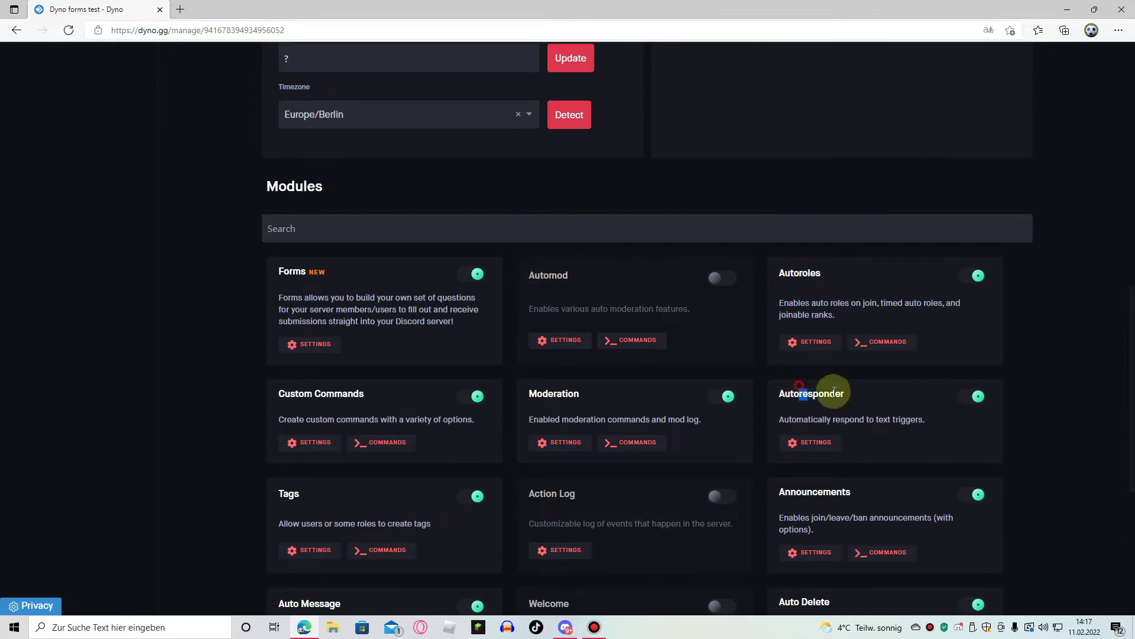
left_click(275, 406)
scroll(464, 485, "down", 6)
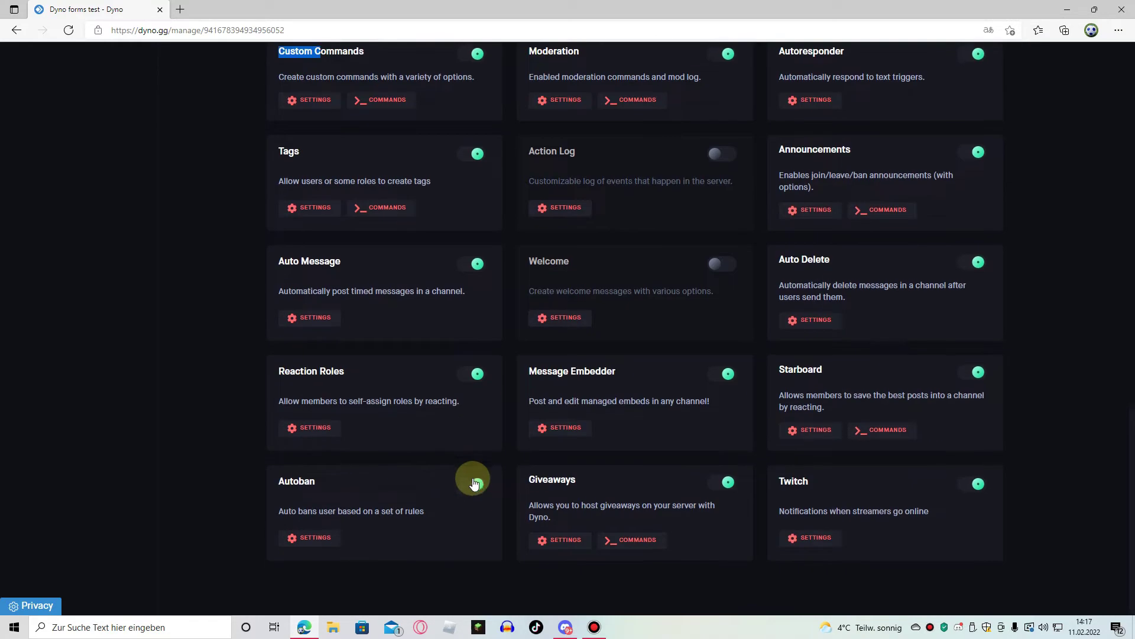
scroll(470, 470, "up", 6)
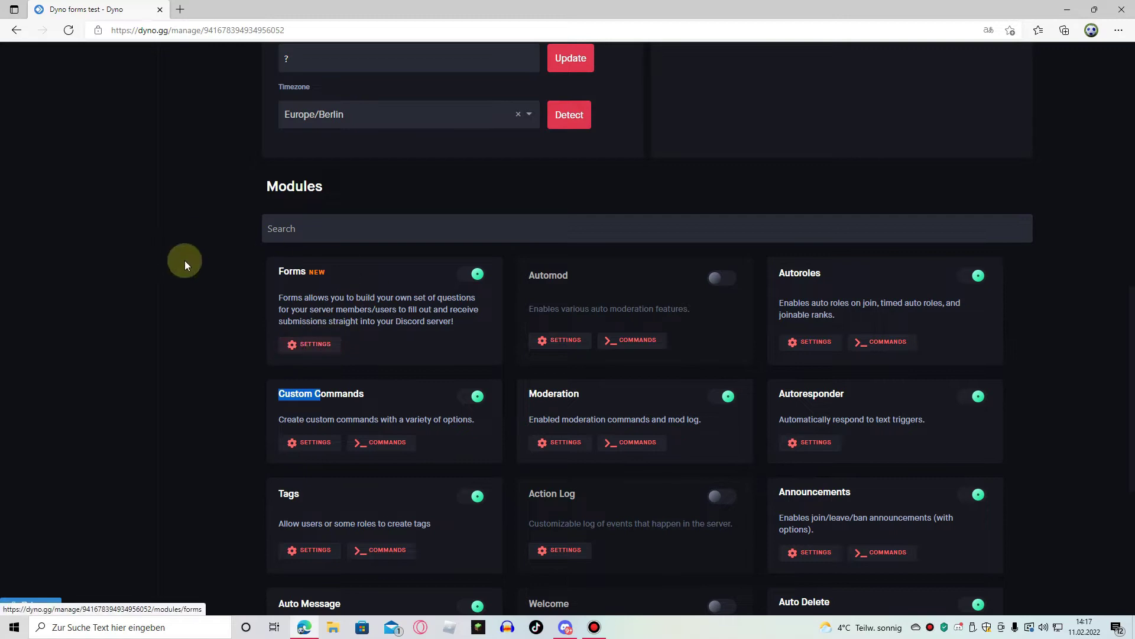
left_click_drag(340, 273, 278, 266)
left_click(300, 292)
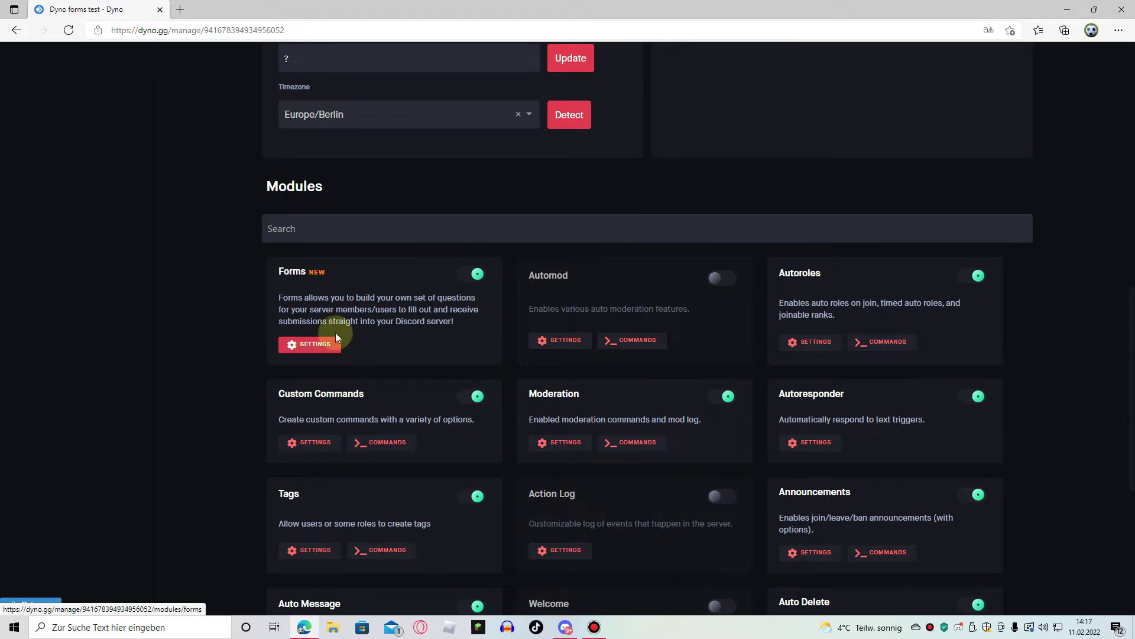
left_click(300, 349)
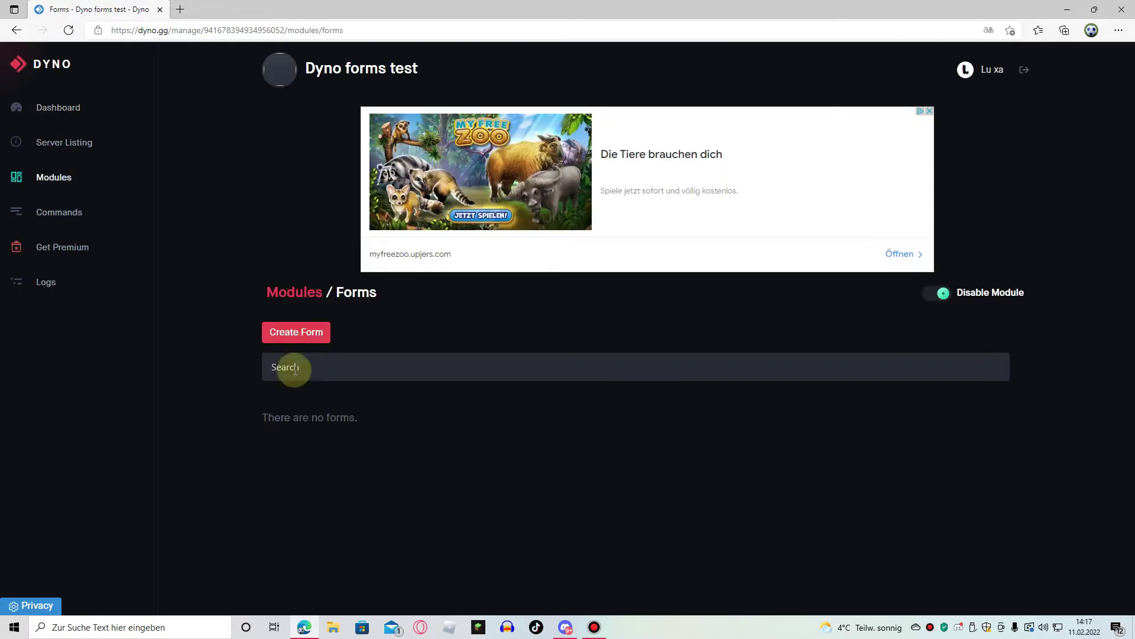
left_click_drag(363, 427, 273, 410)
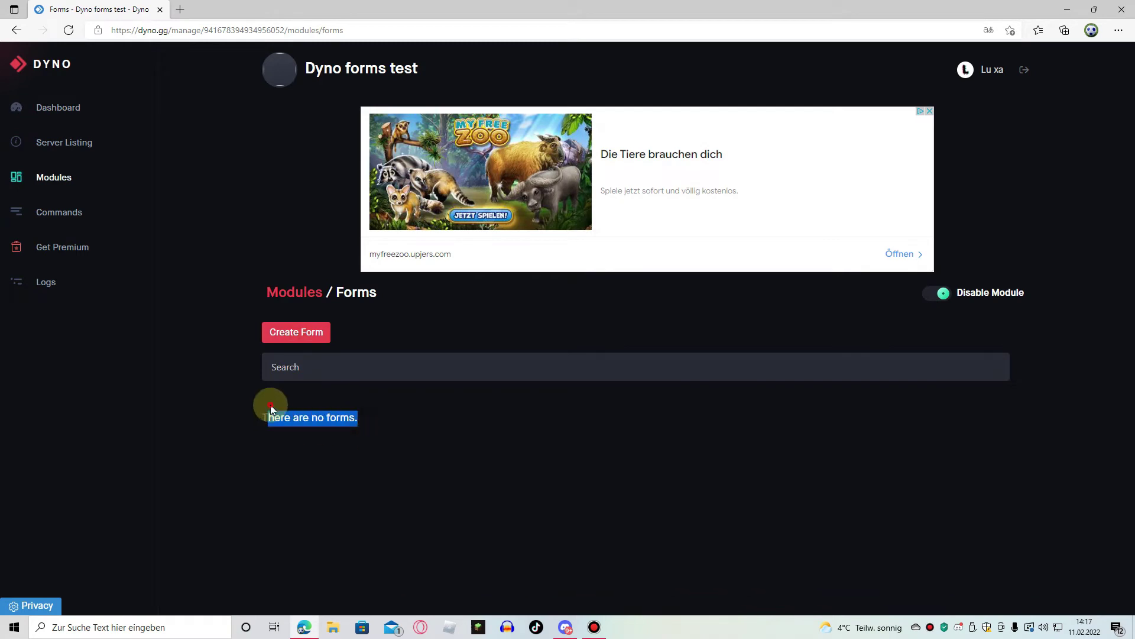
left_click(295, 417)
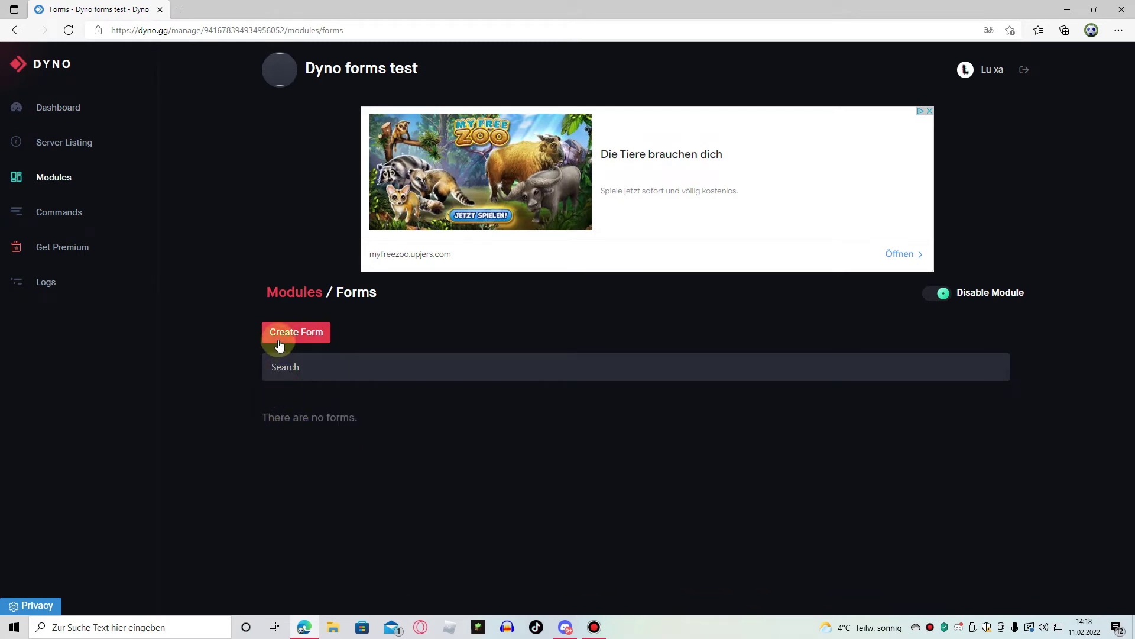
Create a new form and enter 'test' as both its name and description.
left_click(324, 336)
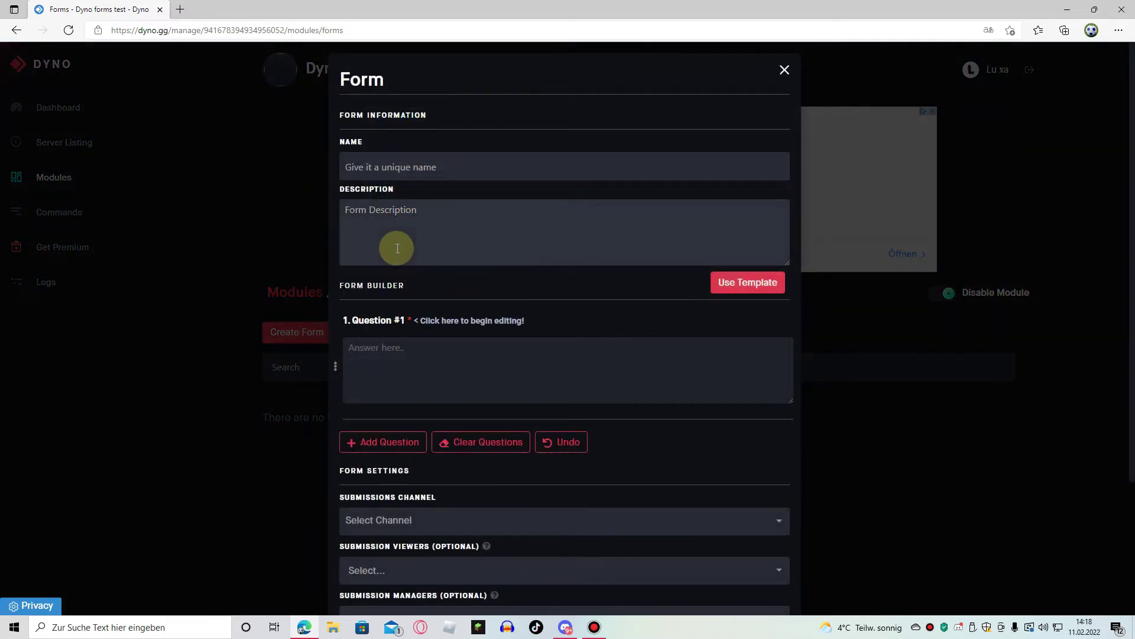
left_click(406, 167)
type("test")
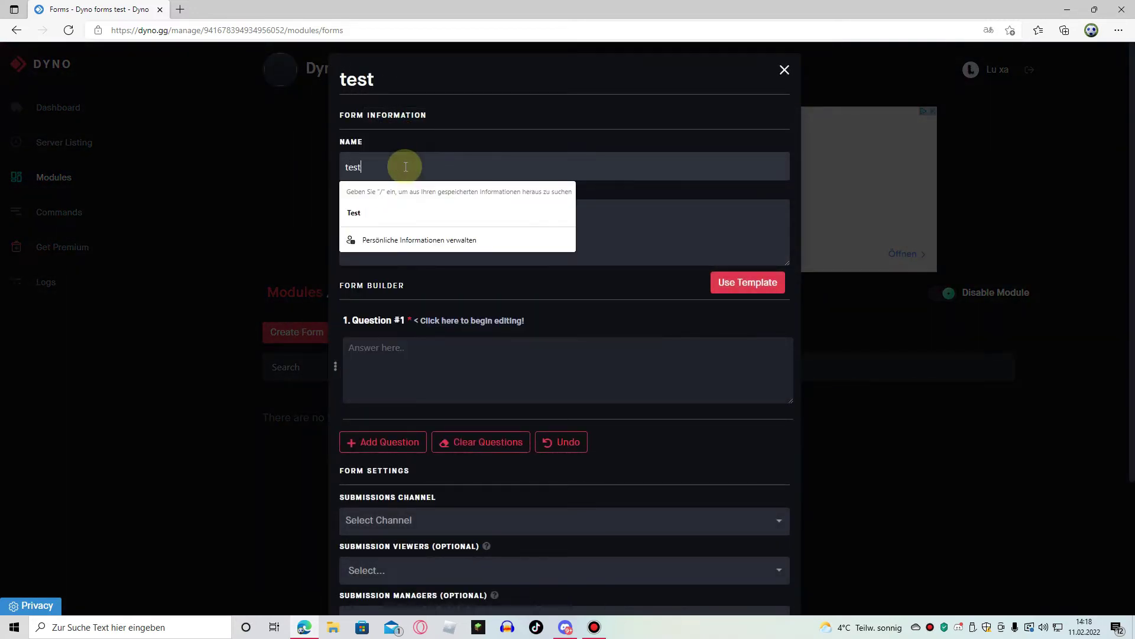
left_click(653, 251)
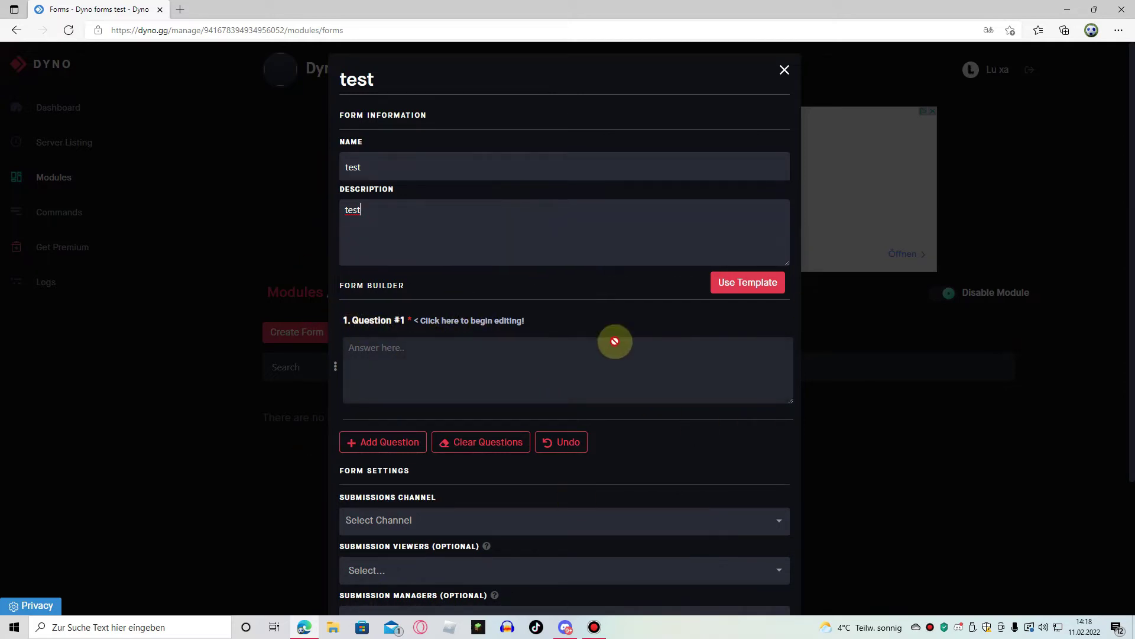
scroll(384, 284, "down", 3)
scroll(379, 272, "up", 3)
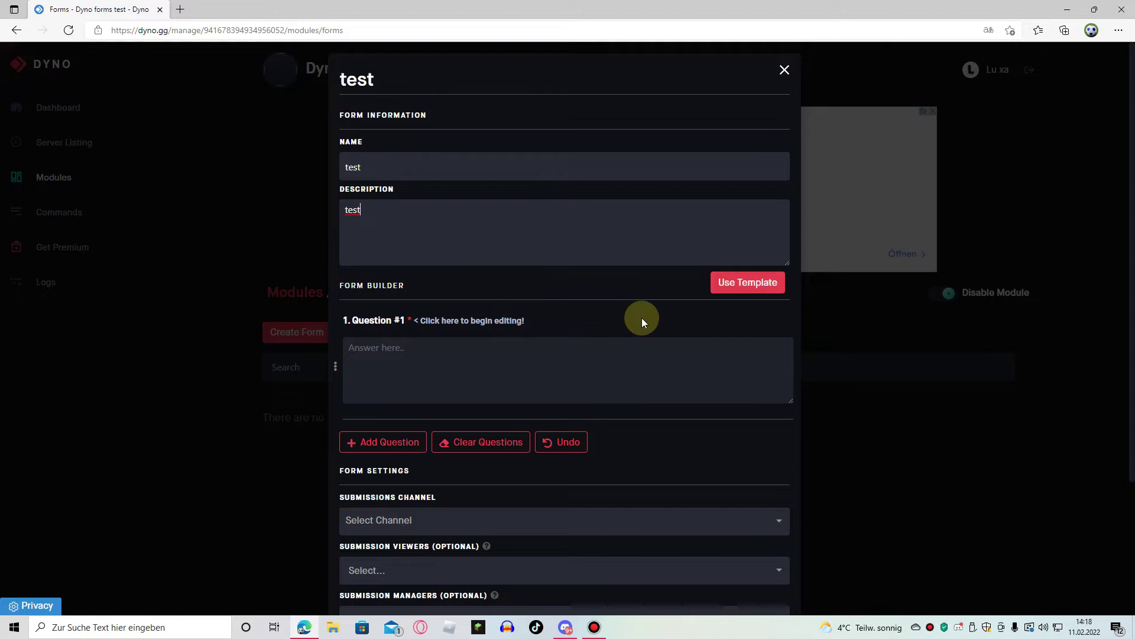
Apply the Staff Applications template to the test form.
left_click(755, 283)
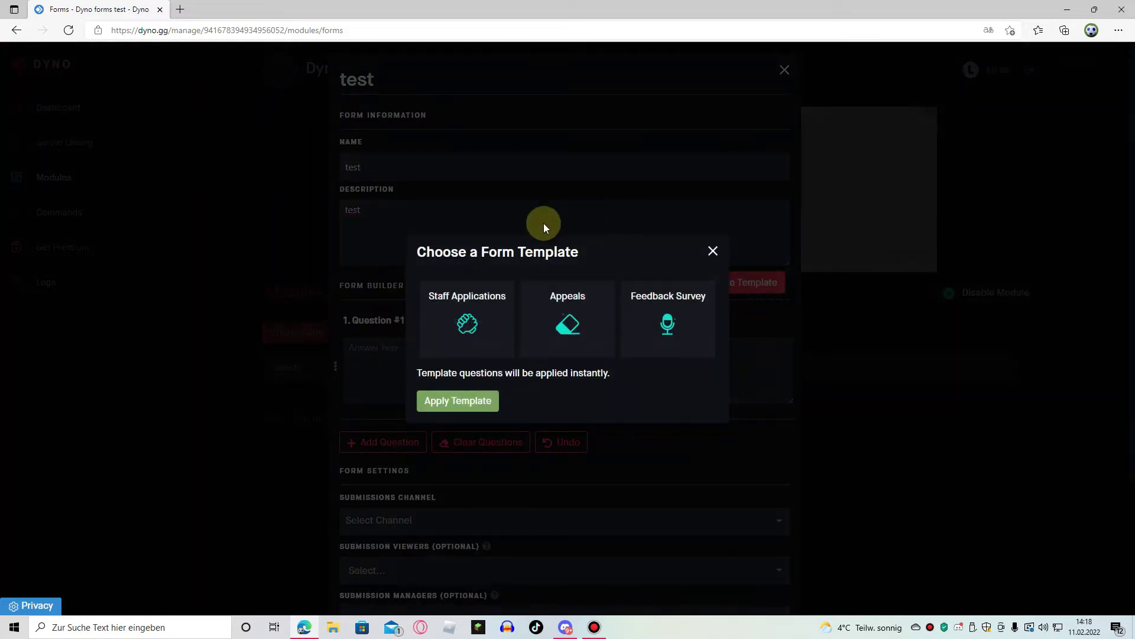
left_click(482, 320)
left_click(443, 404)
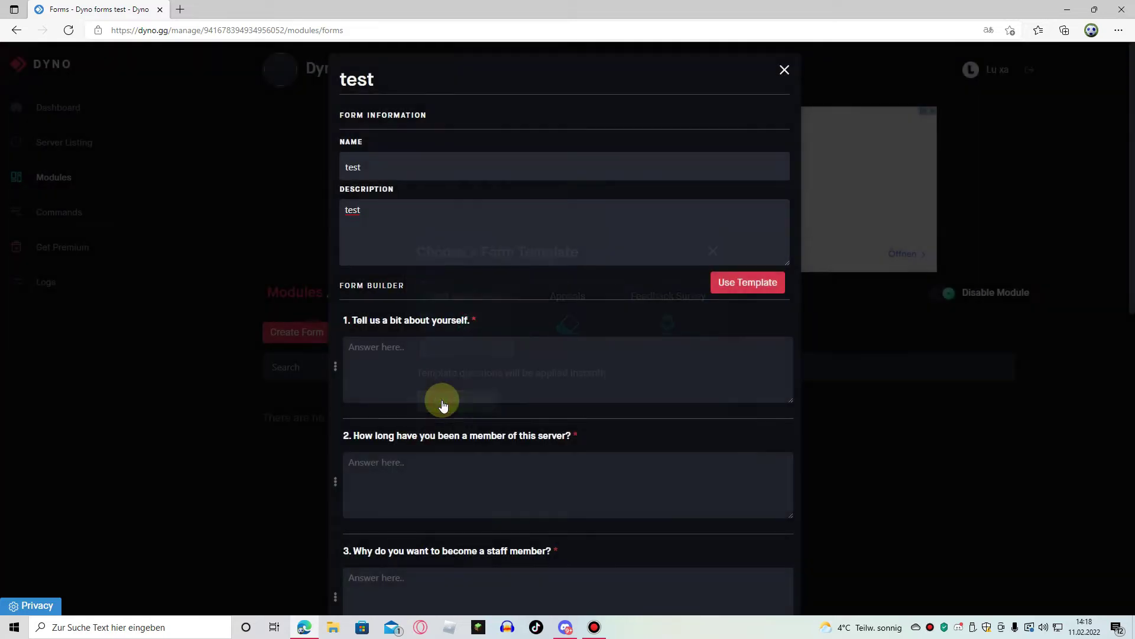
scroll(442, 399, "down", 8)
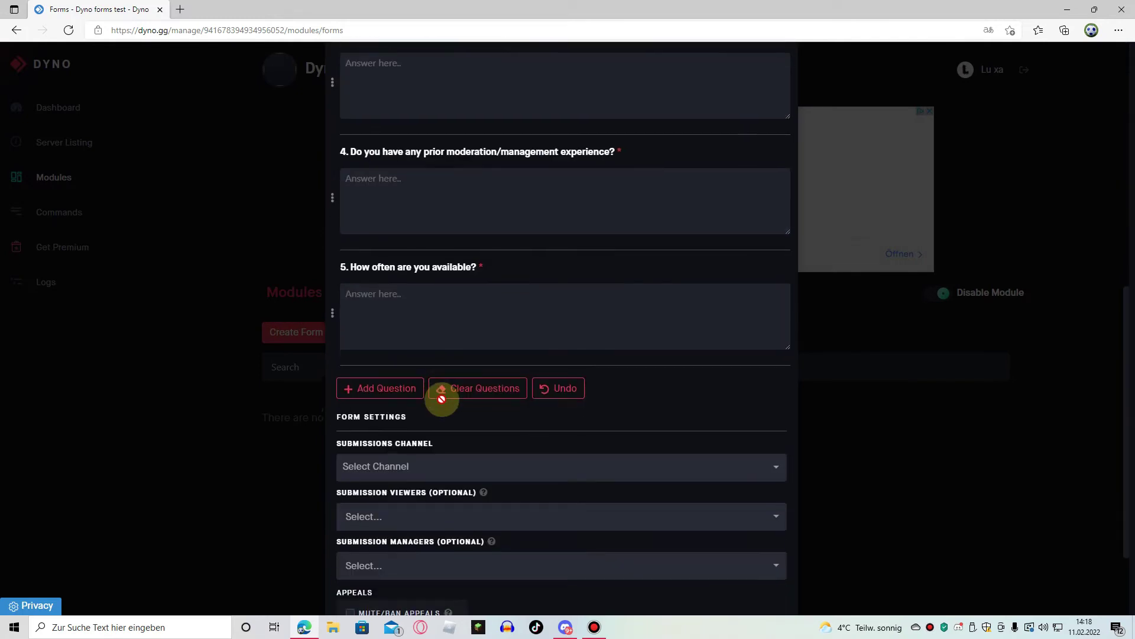
scroll(441, 398, "up", 7)
scroll(400, 425, "down", 7)
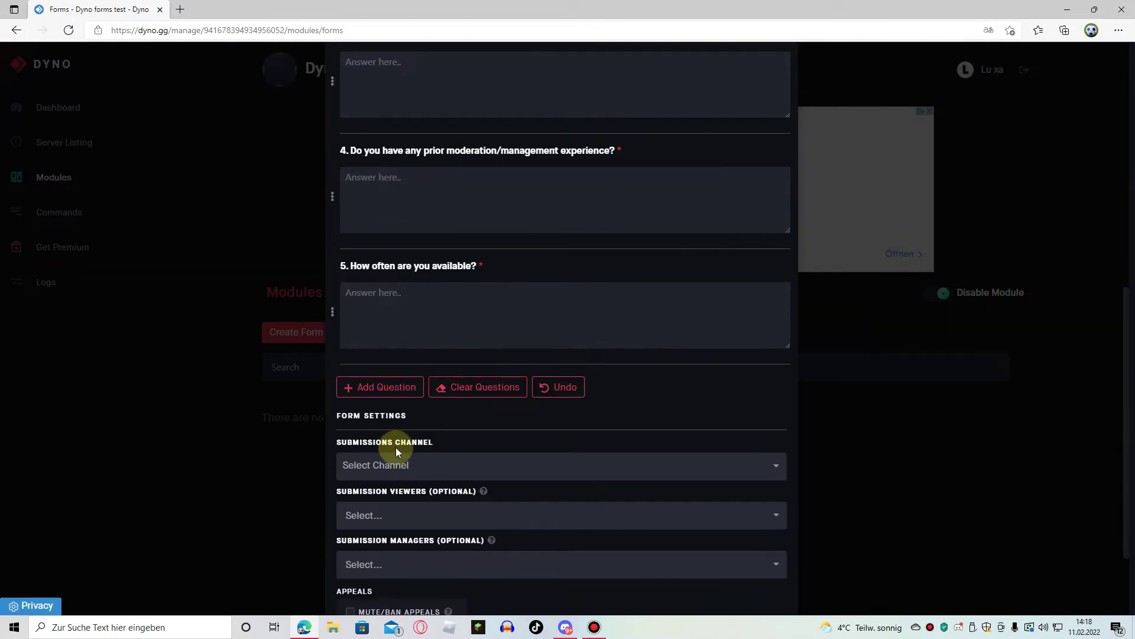
scroll(391, 331, "up", 7)
scroll(395, 252, "down", 3)
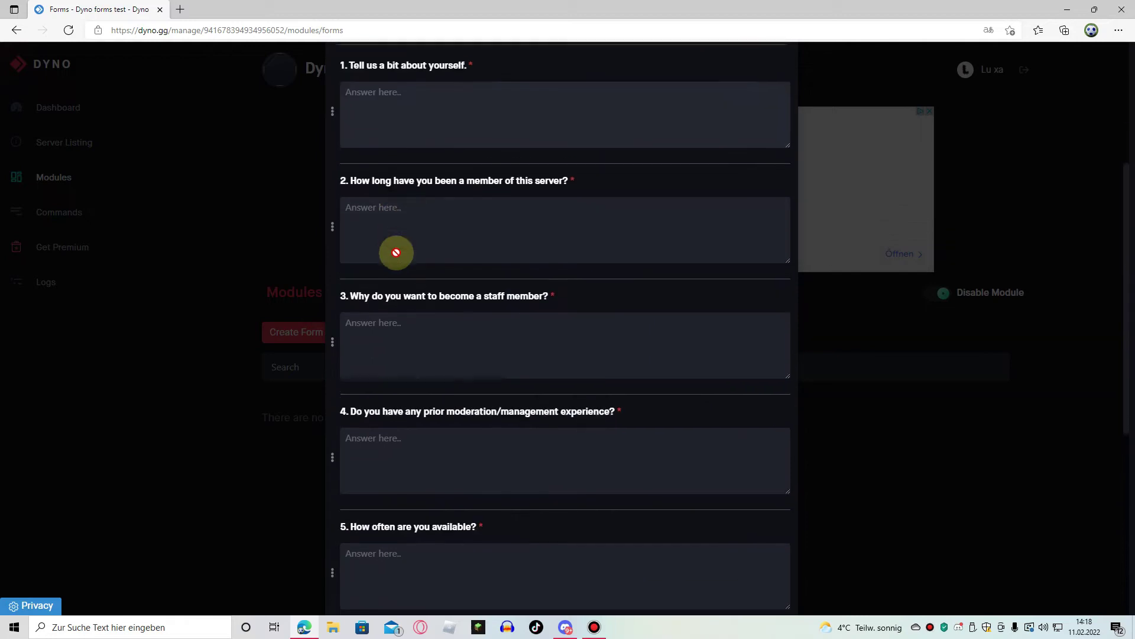
scroll(393, 248, "up", 3)
scroll(398, 269, "down", 7)
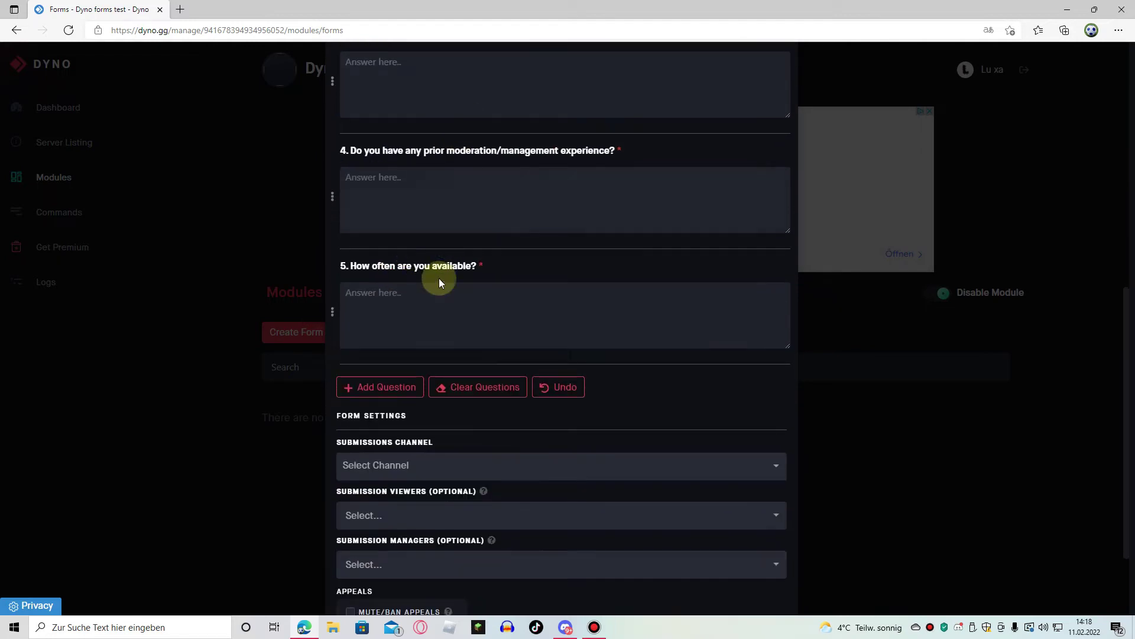
scroll(408, 339, "up", 6)
Review the five template questions, leaving the second question's title unchanged.
left_click(388, 275)
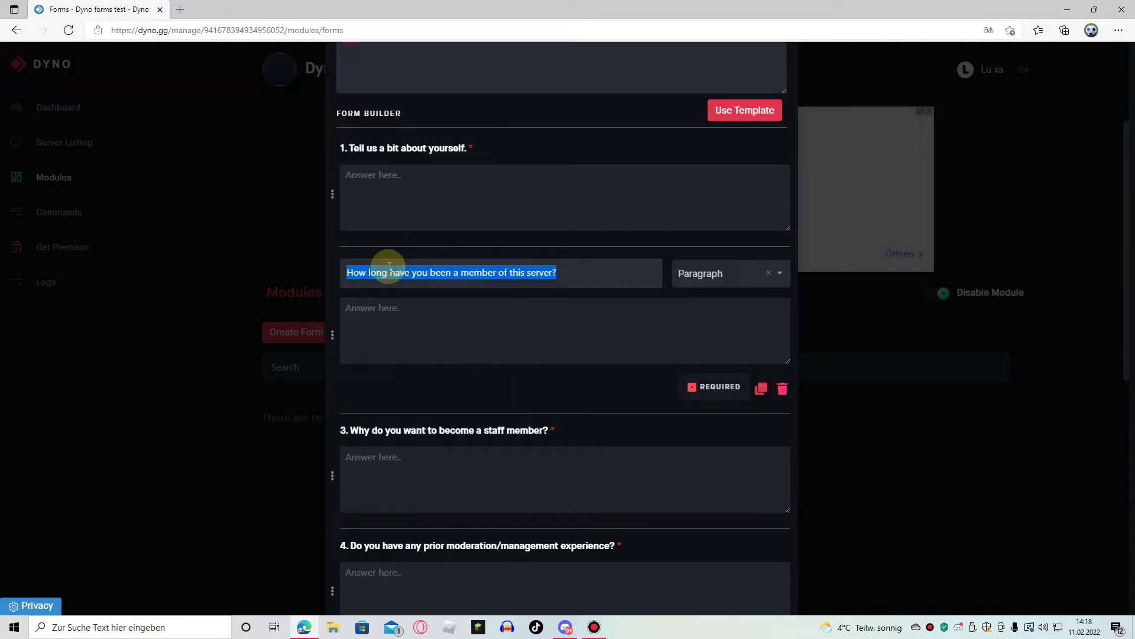
key("End")
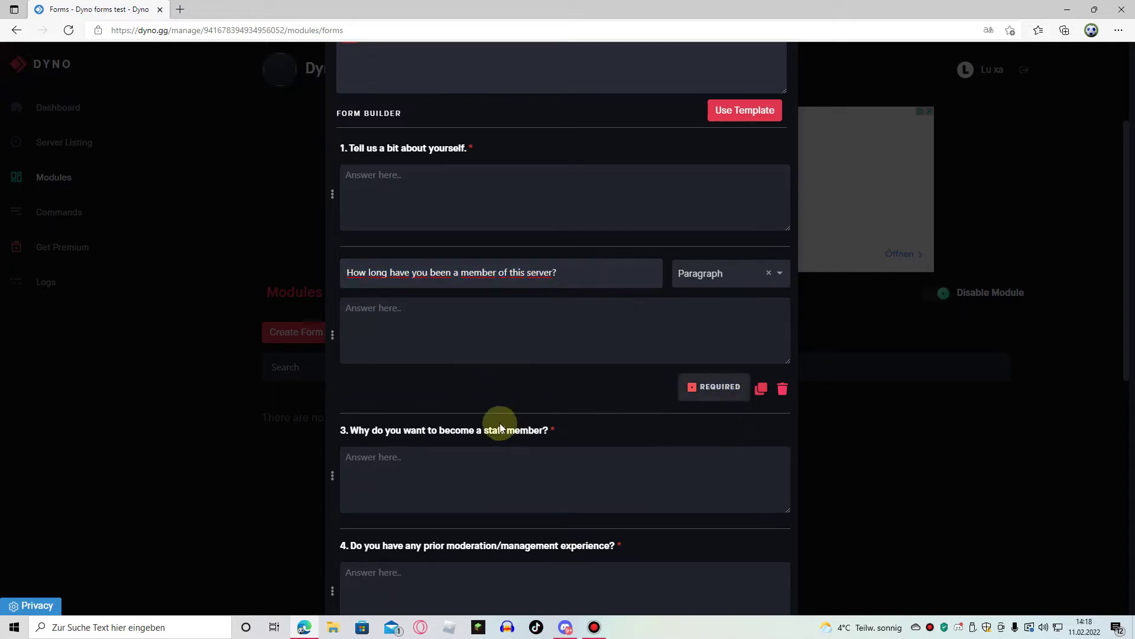
scroll(455, 436, "down", 8)
scroll(445, 371, "up", 1)
left_click(382, 353)
scroll(464, 335, "up", 9)
scroll(464, 335, "down", 9)
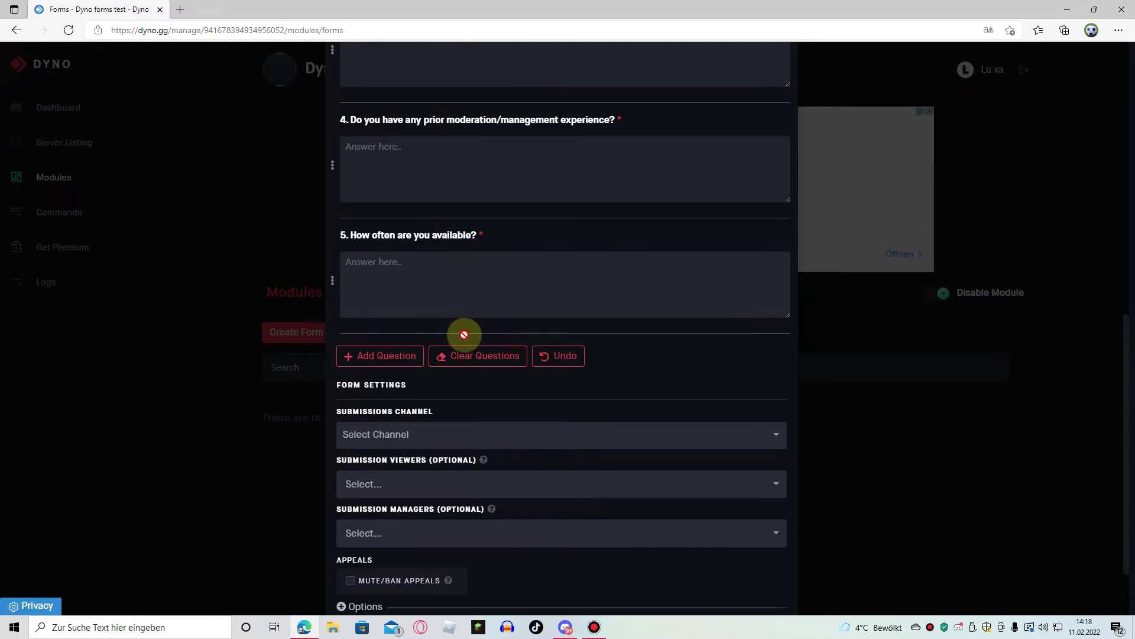
scroll(463, 330, "up", 1)
scroll(463, 330, "up", 4)
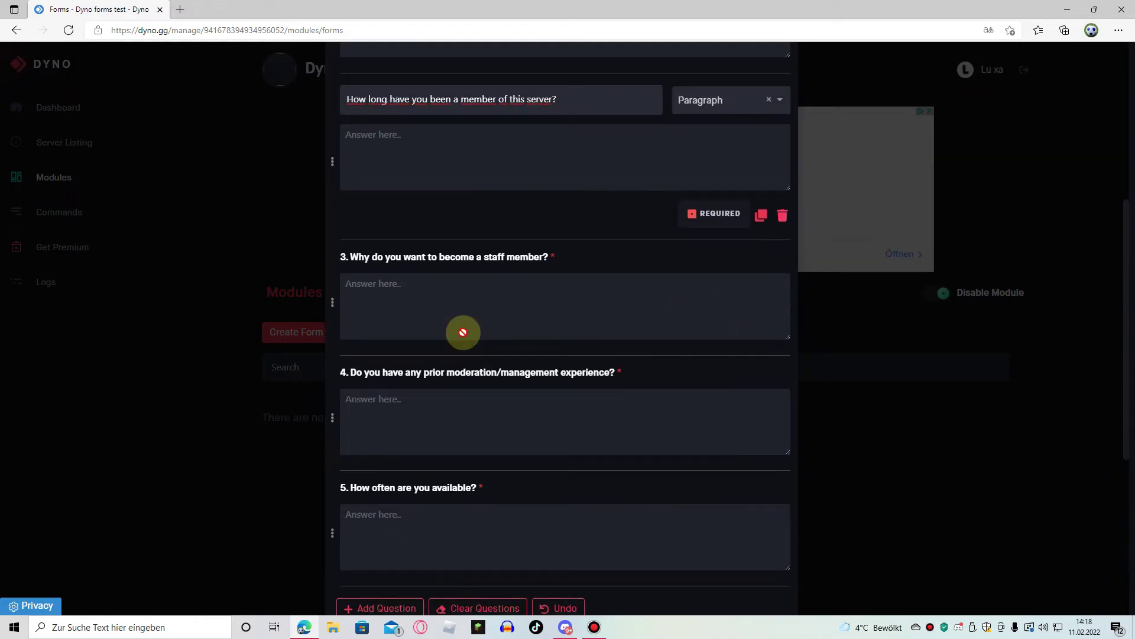
scroll(456, 299, "down", 3)
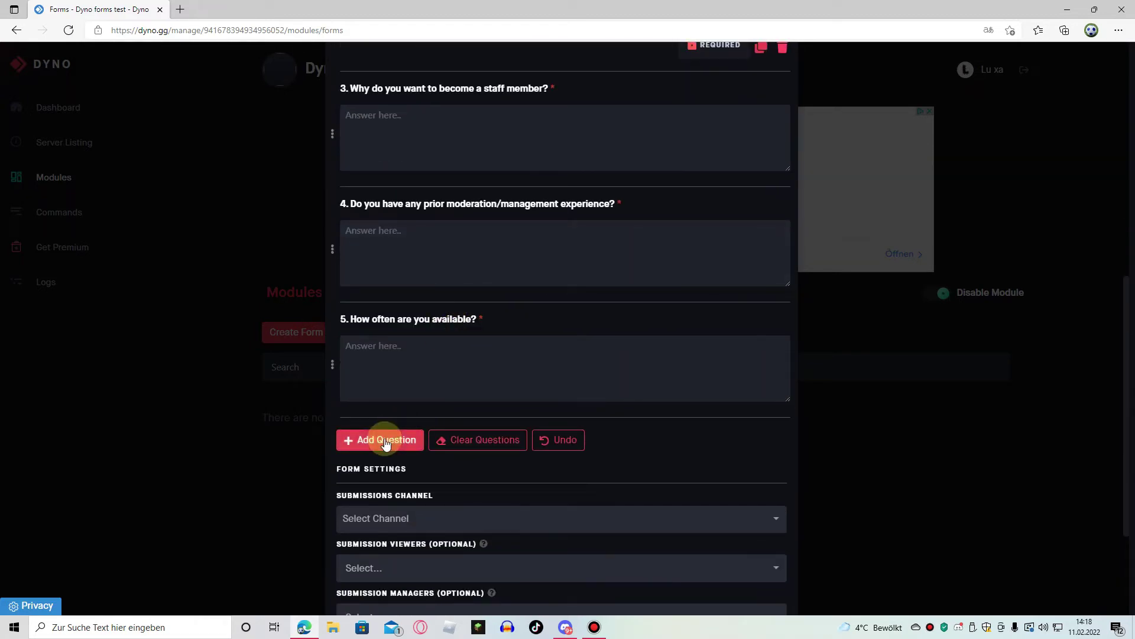
scroll(386, 443, "down", 1)
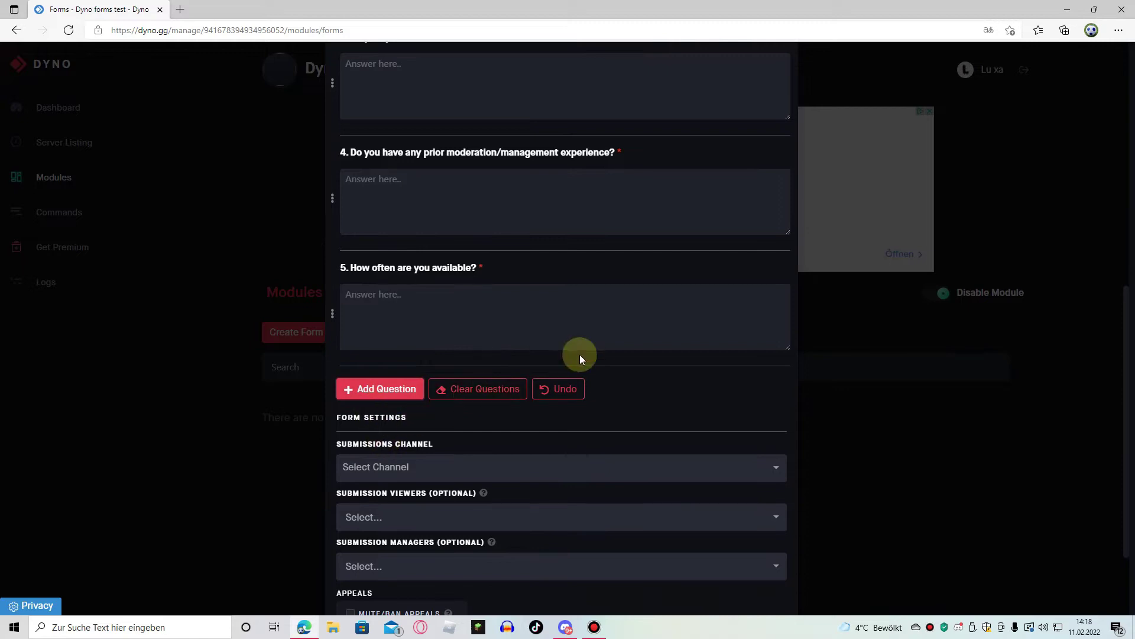
scroll(578, 354, "up", 6)
scroll(463, 324, "down", 4)
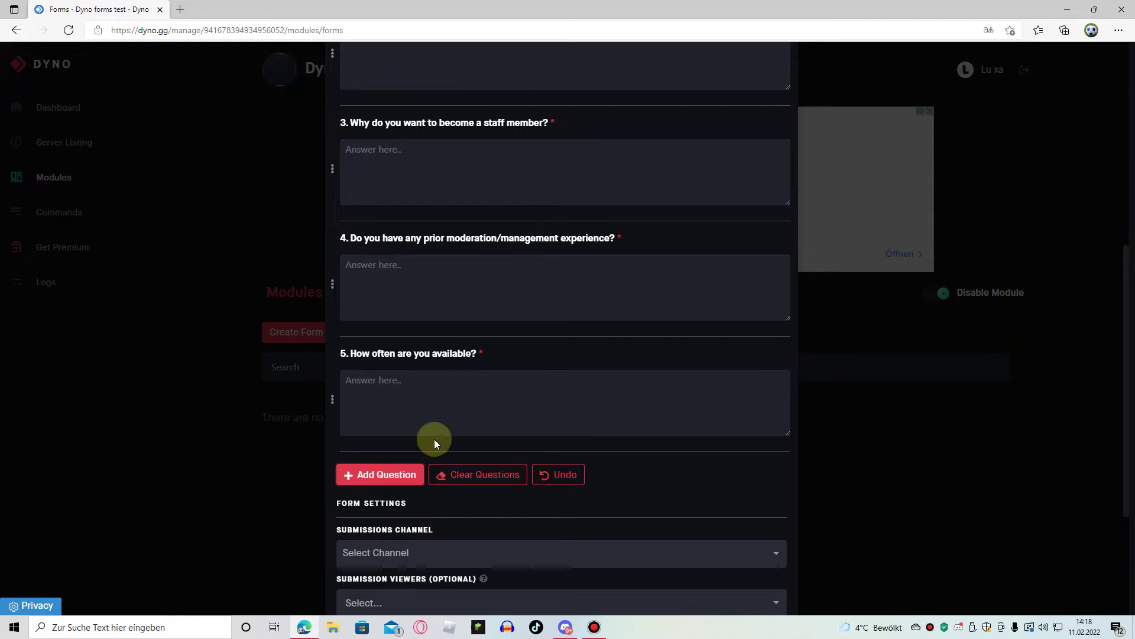
Add the question 'How old are you?' and drag it above question 1.
left_click(380, 476)
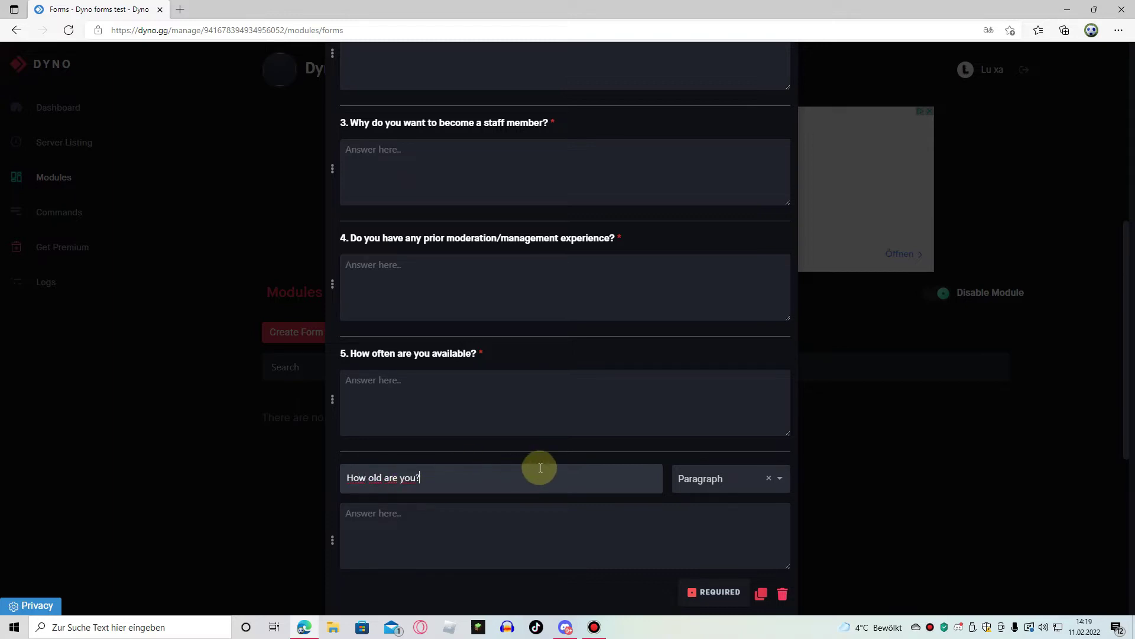
scroll(517, 512, "down", 2)
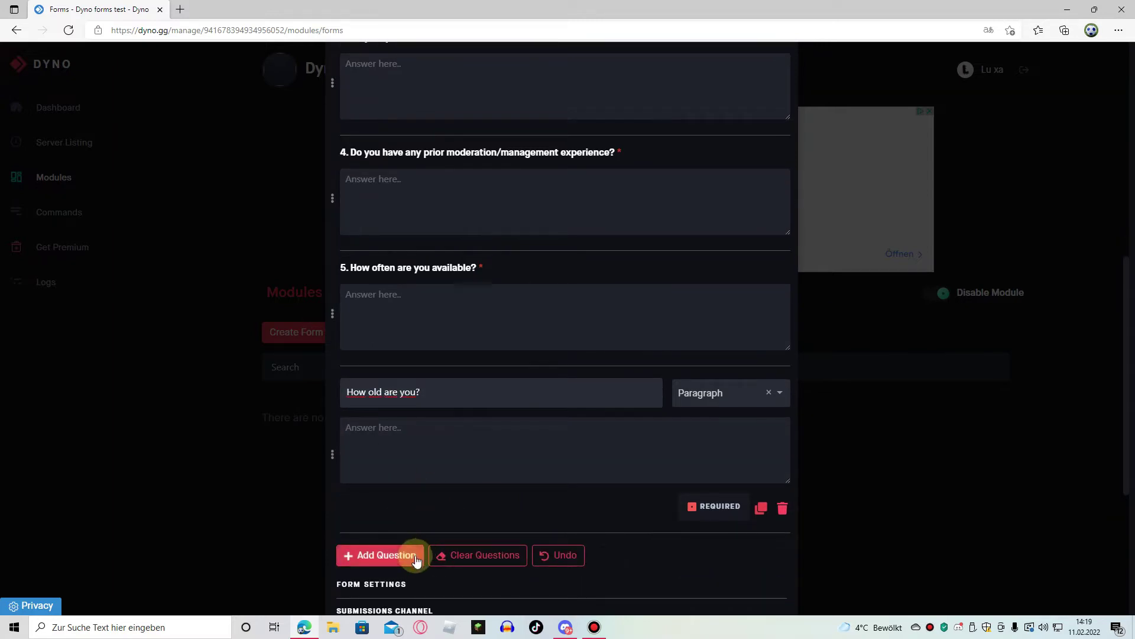
left_click(396, 557)
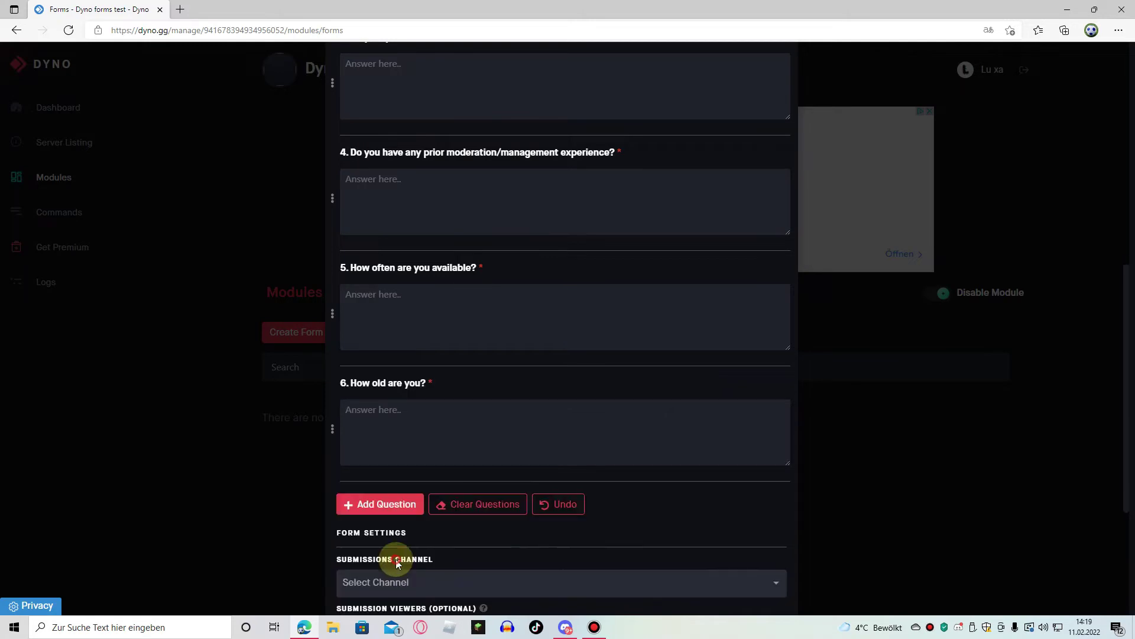
left_click(661, 484)
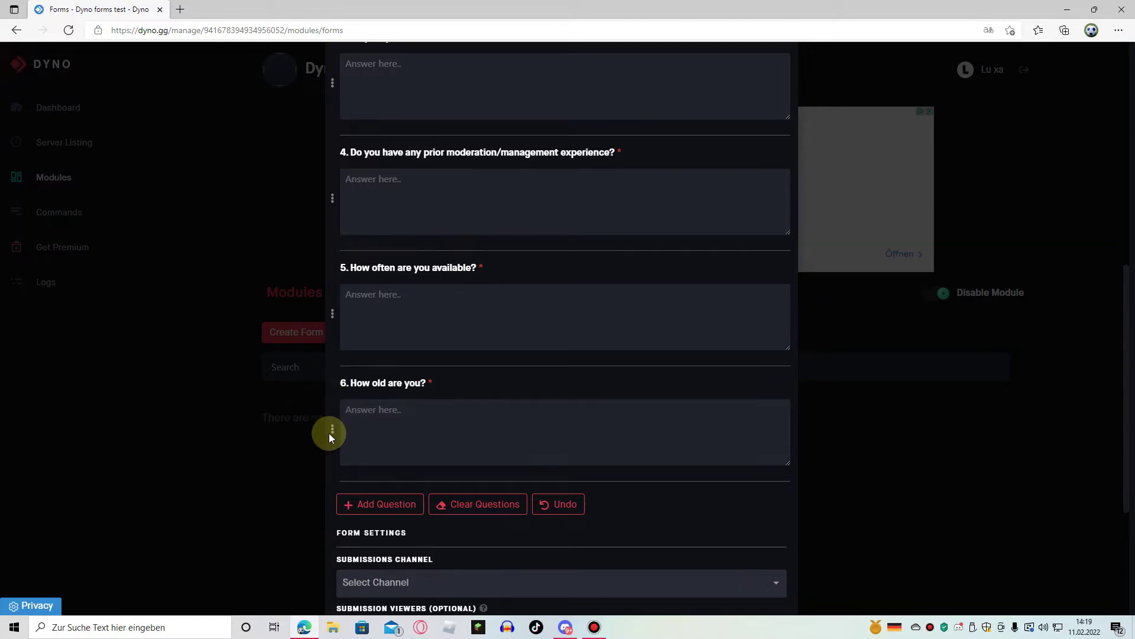
left_click_drag(330, 436, 354, 301)
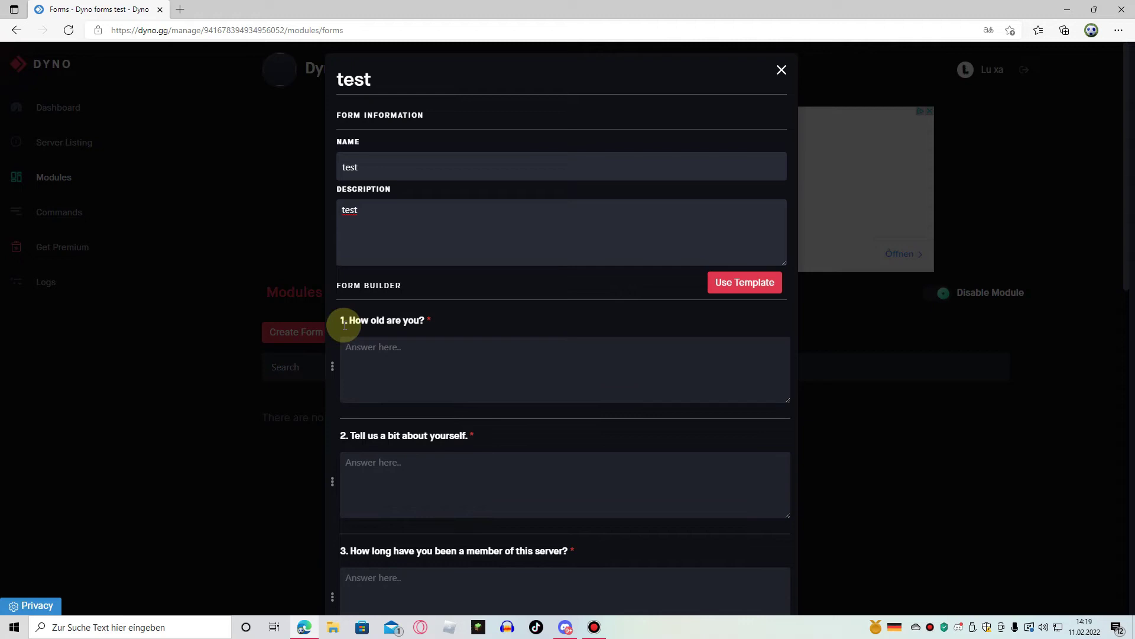
scroll(463, 379, "down", 10)
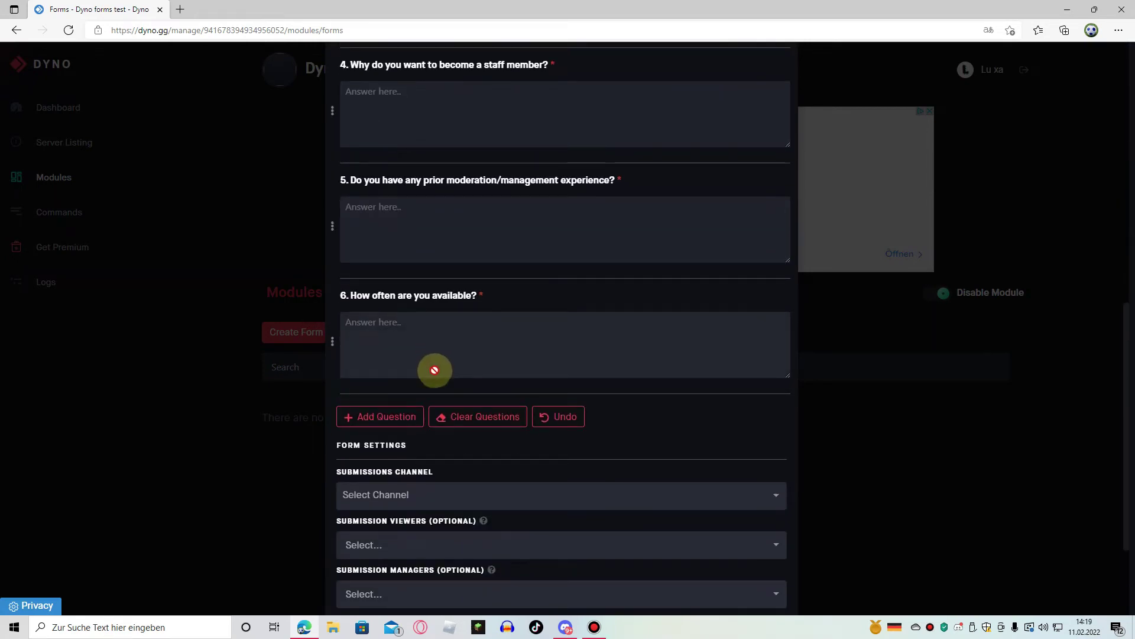
Add a seventh question titled 'Are you subscribed to'.
left_click(354, 432)
type("Are you subs")
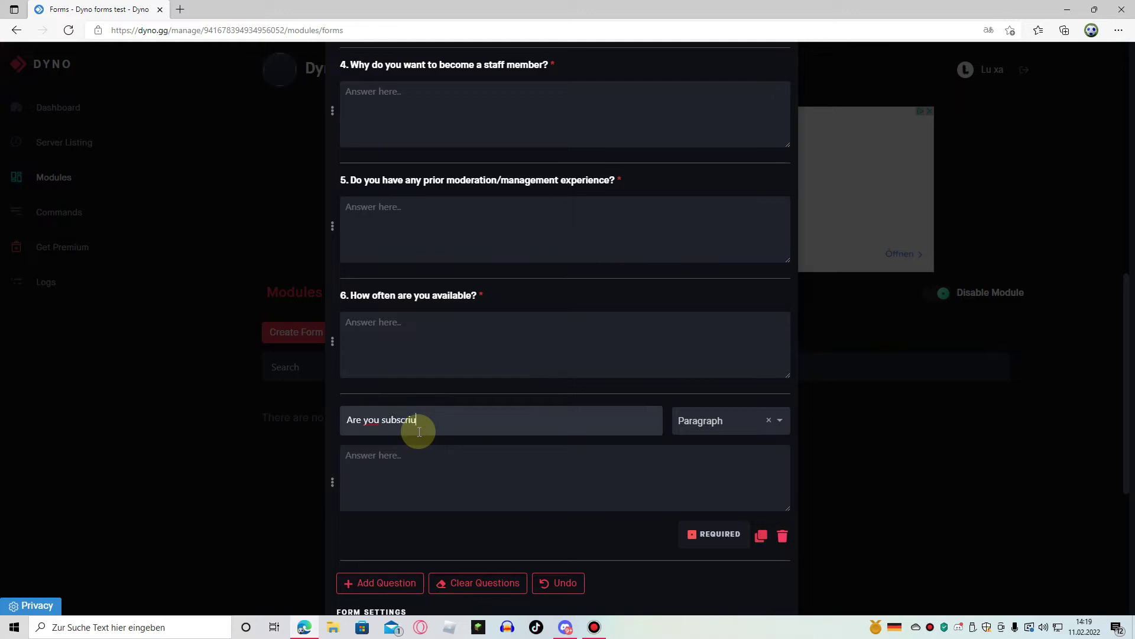
type("cribed to Lu xa?")
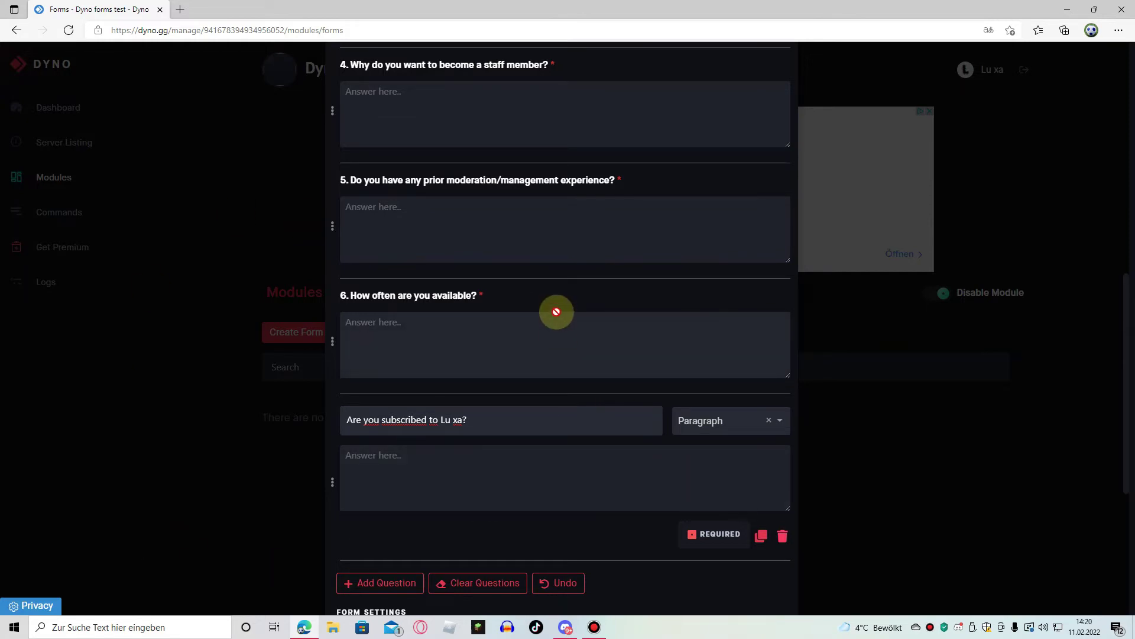
Change the seventh question to Multiple Choice with the answers Yes and No.
left_click(779, 421)
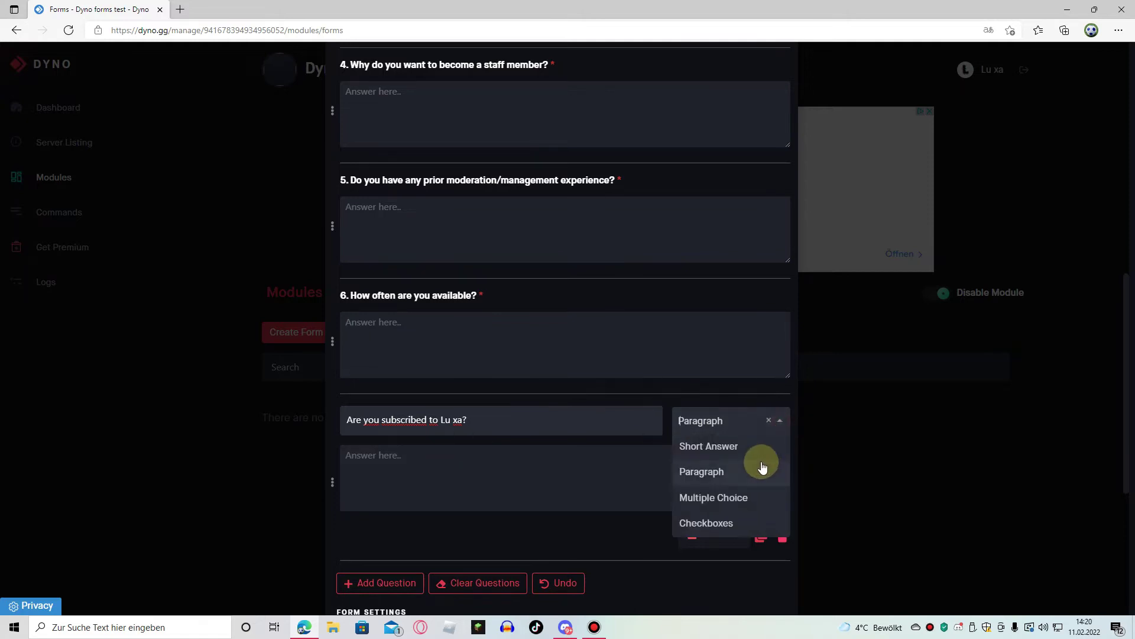
left_click(712, 498)
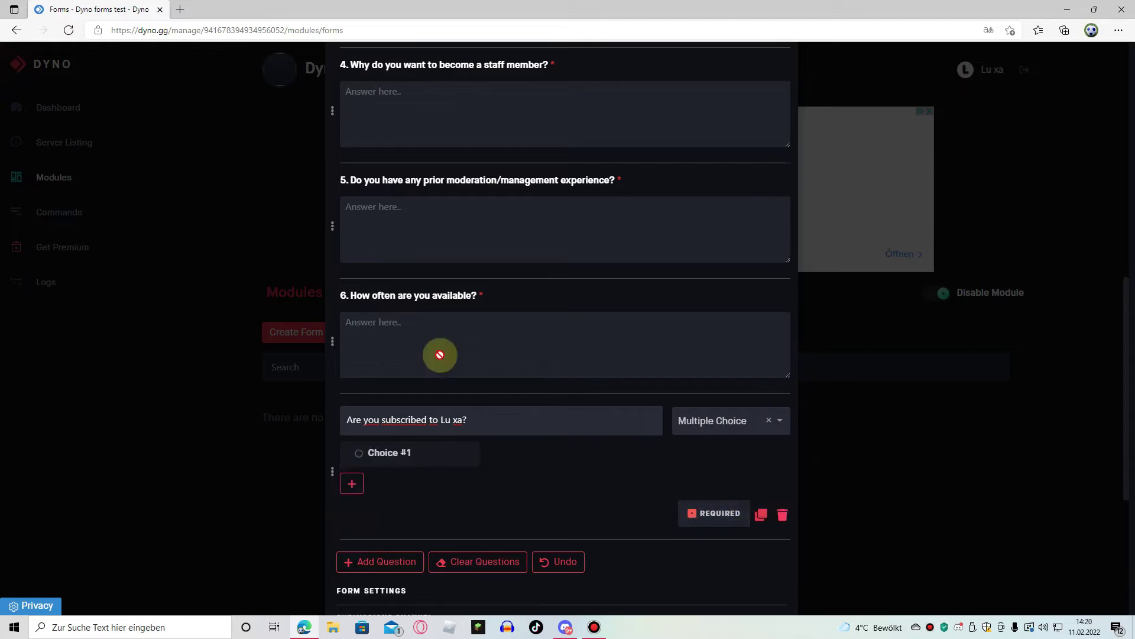
left_click(407, 459)
type("Yes")
left_click(352, 501)
left_click(413, 506)
type("No")
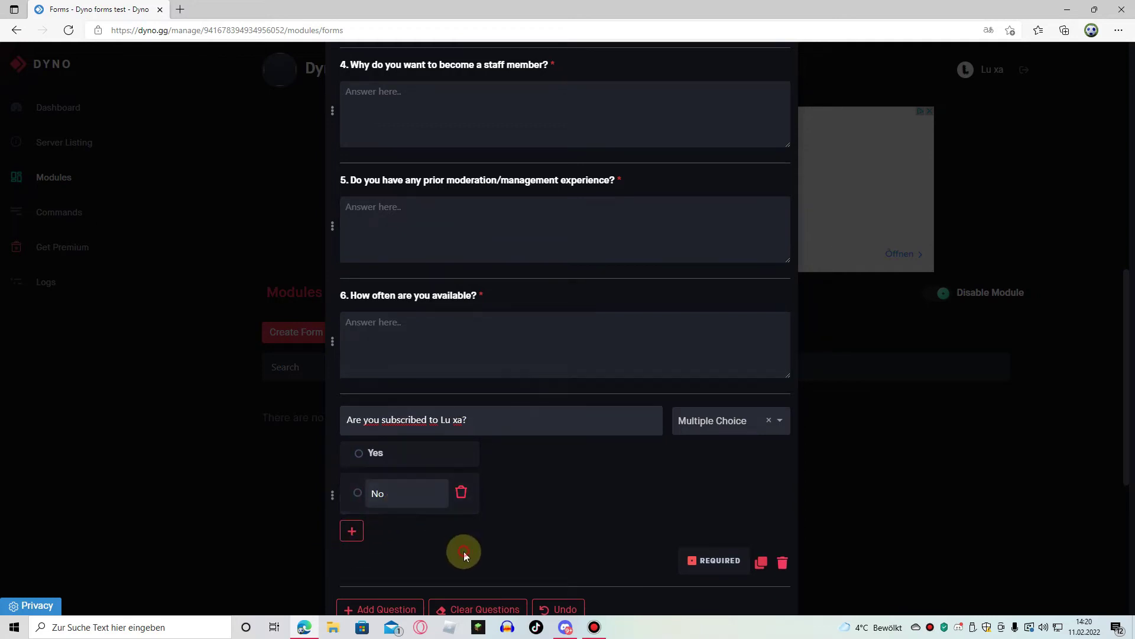
scroll(662, 583, "down", 2)
left_click(647, 428)
left_click(373, 378)
left_click(402, 538)
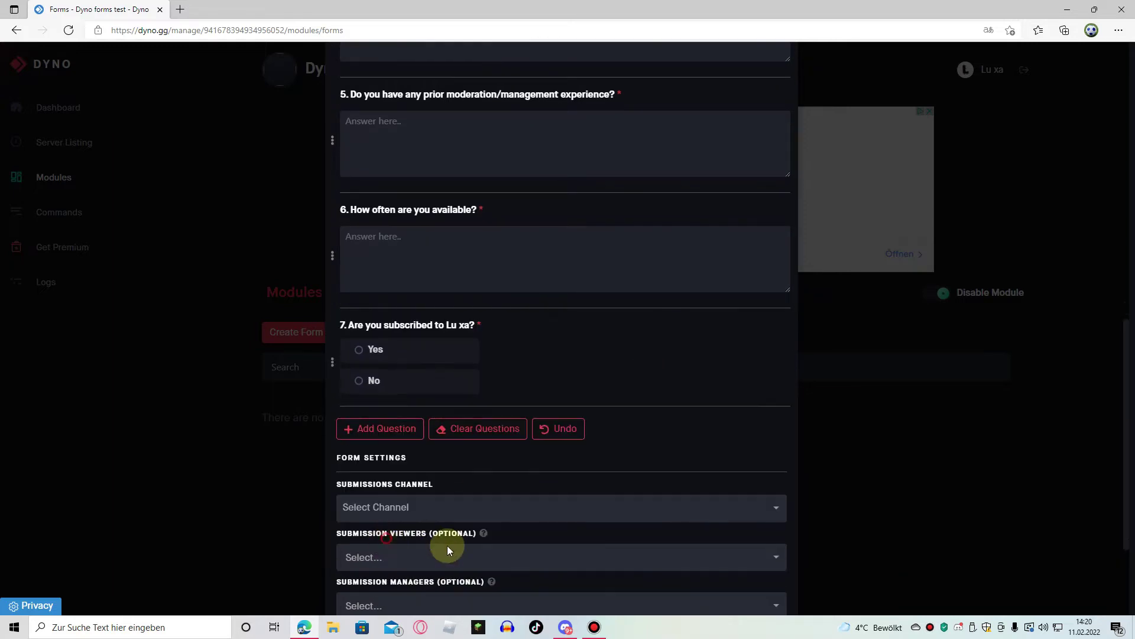
scroll(360, 434, "up", 3)
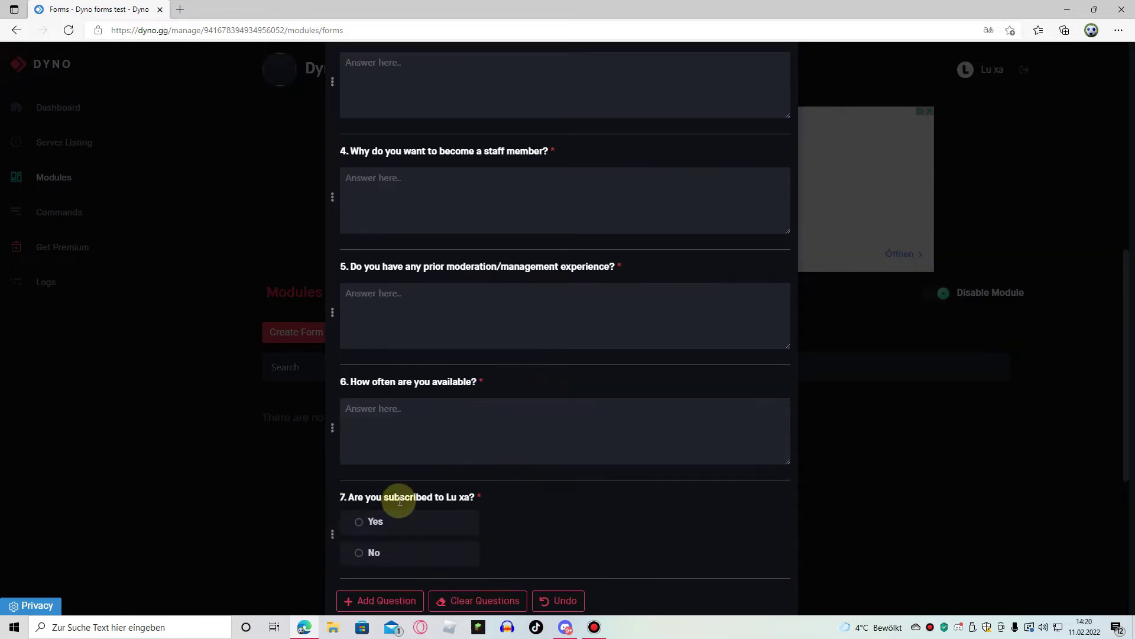